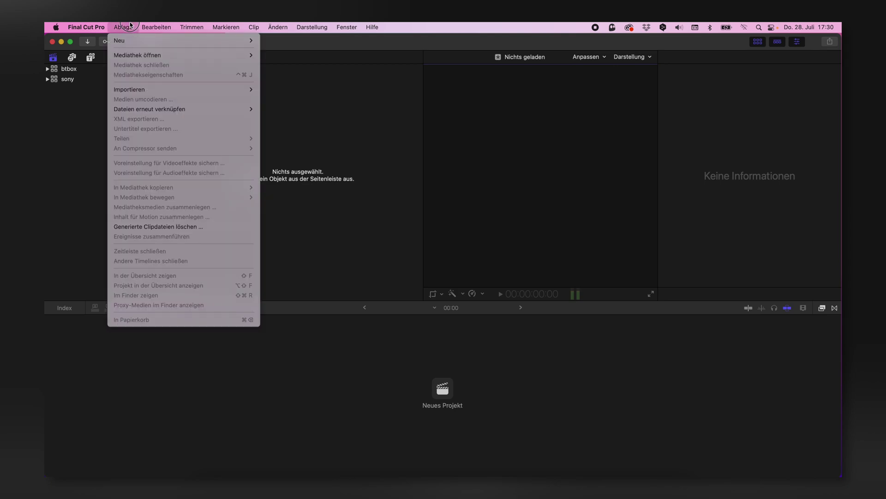
Start a new library and choose the desktop's TikTok folder as its save location
{"action": "left_click", "coordinate": [295, 59]}
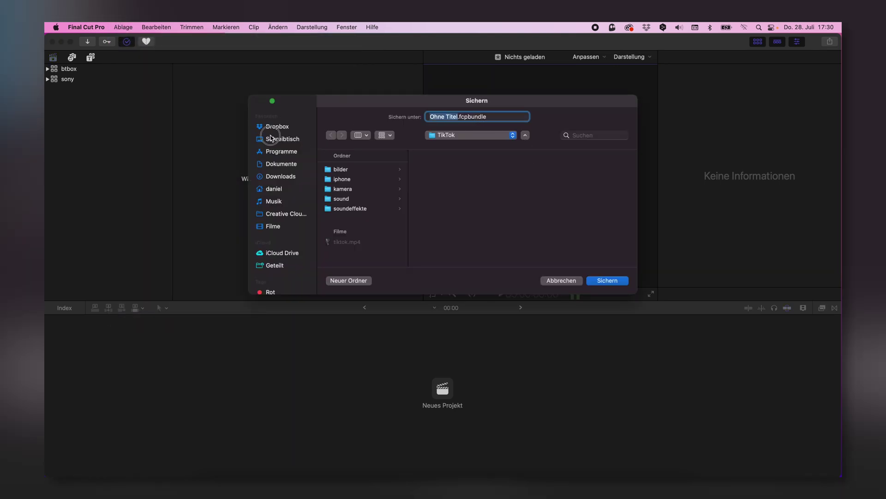
{"action": "left_click", "coordinate": [271, 137]}
{"action": "scroll", "coordinate": [372, 215], "scroll_direction": "down", "scroll_amount": 5}
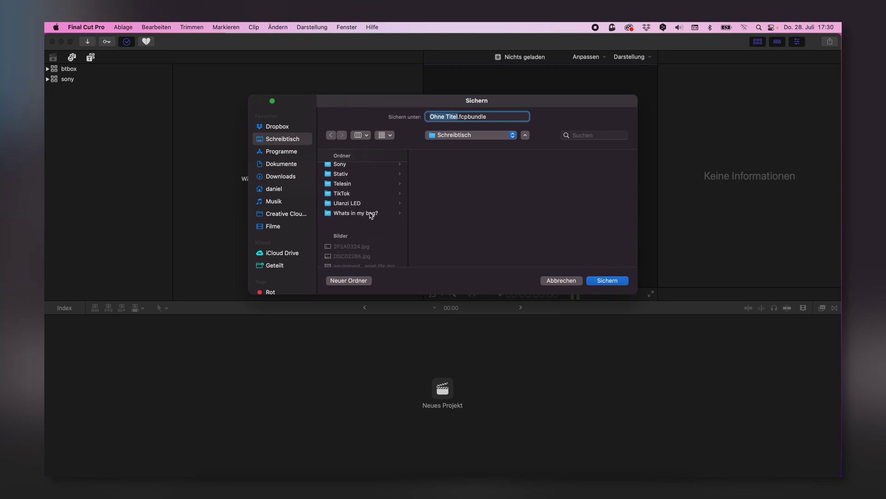
{"action": "left_click", "coordinate": [351, 193]}
{"action": "left_click", "coordinate": [516, 115]}
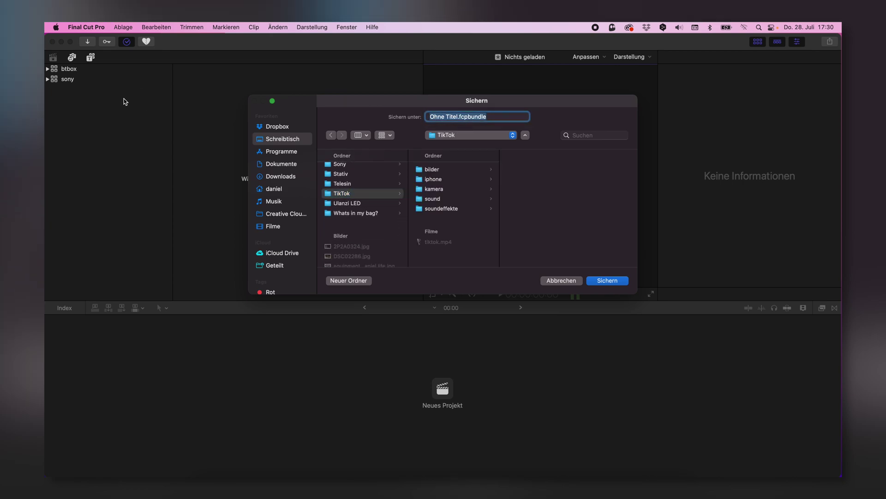
Save the new library under the name tiktok and begin a new project
{"action": "type", "text": "tiktok"}
{"action": "key", "text": "Return"}
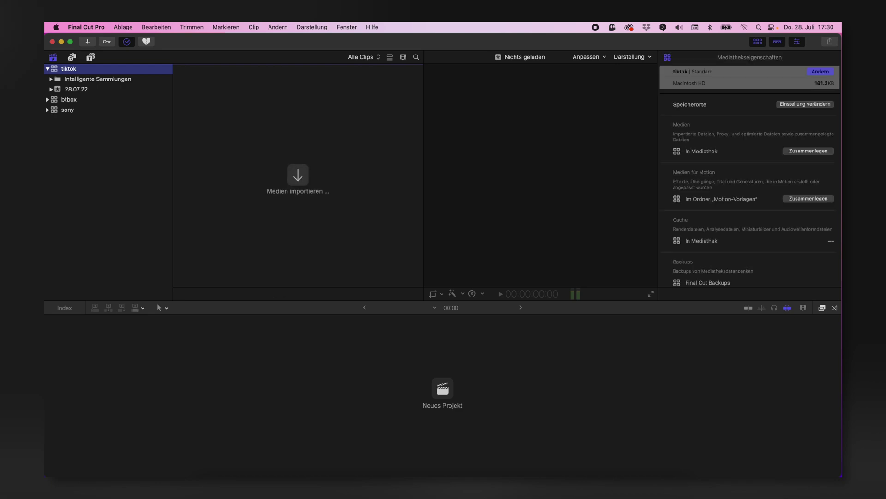
{"action": "left_click", "coordinate": [123, 27]}
{"action": "mouse_move", "coordinate": [121, 37]}
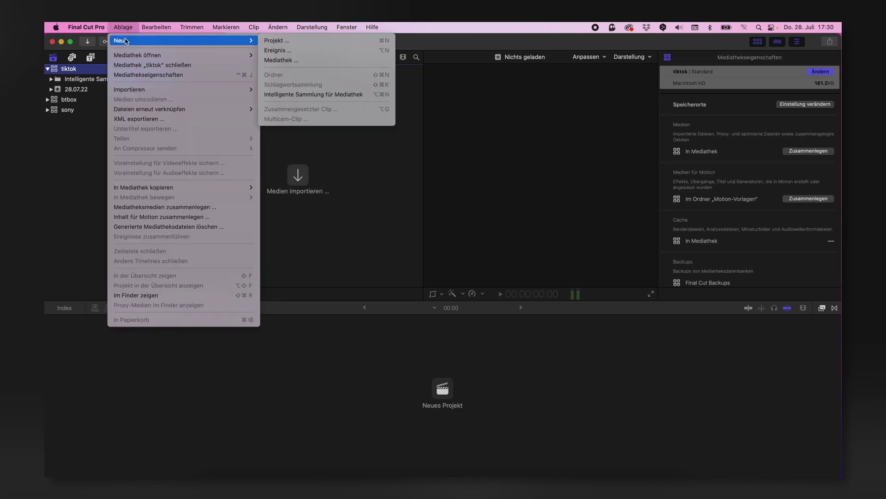
{"action": "left_click", "coordinate": [332, 36]}
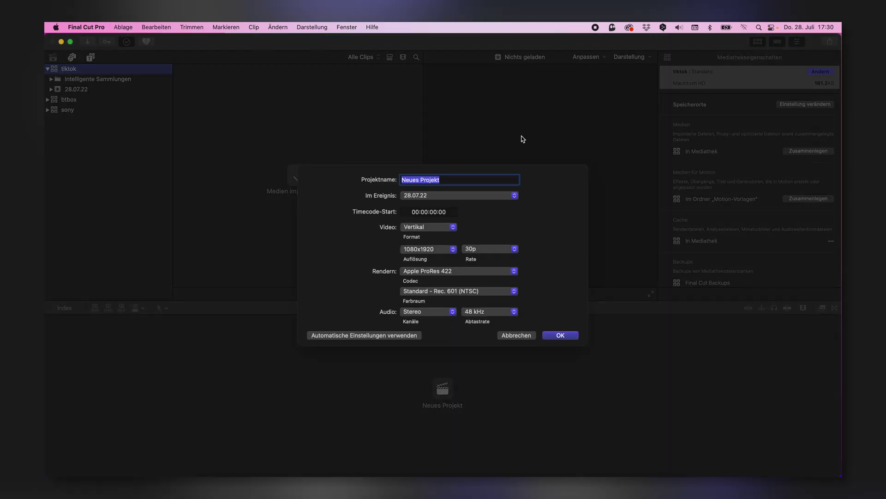
Set the project to Vertikal 1080x1920, name it tiktok and create it
{"action": "left_click", "coordinate": [422, 229]}
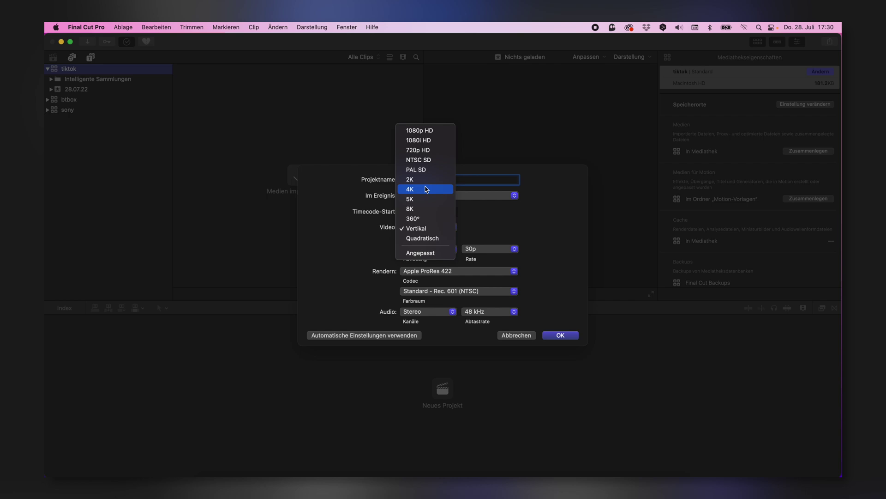
{"action": "left_click", "coordinate": [417, 229]}
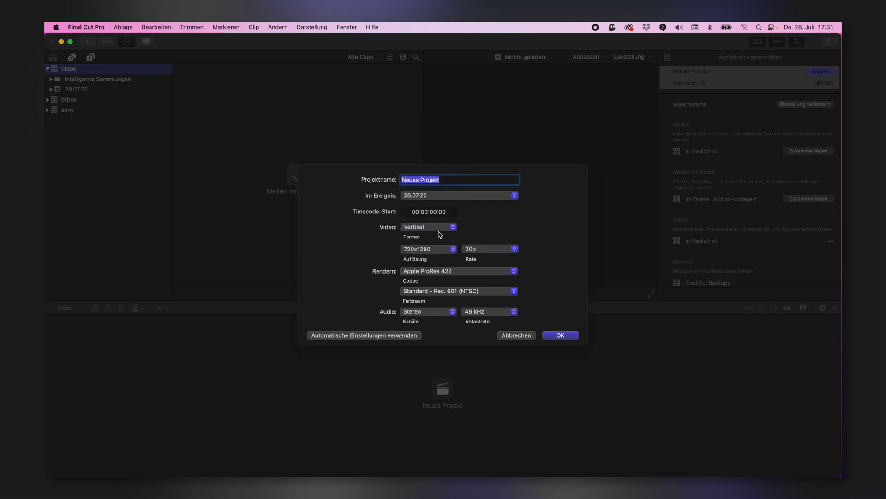
{"action": "left_click", "coordinate": [428, 253]}
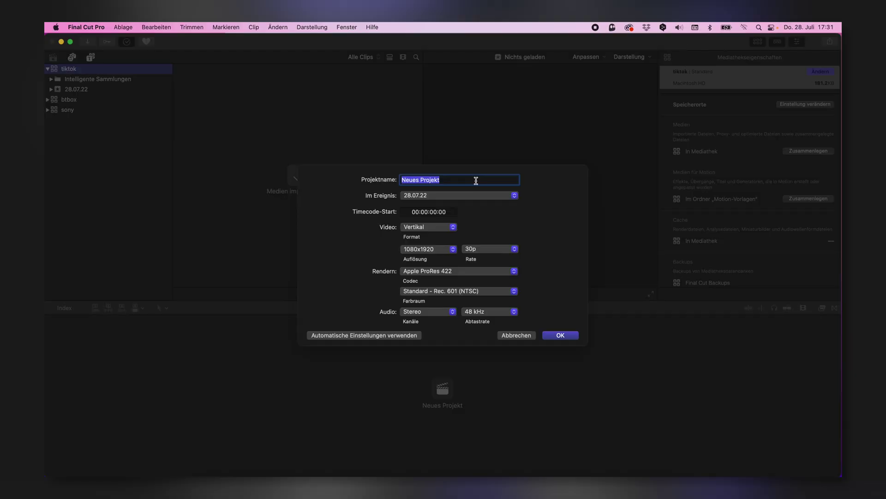
{"action": "type", "text": "tiktok"}
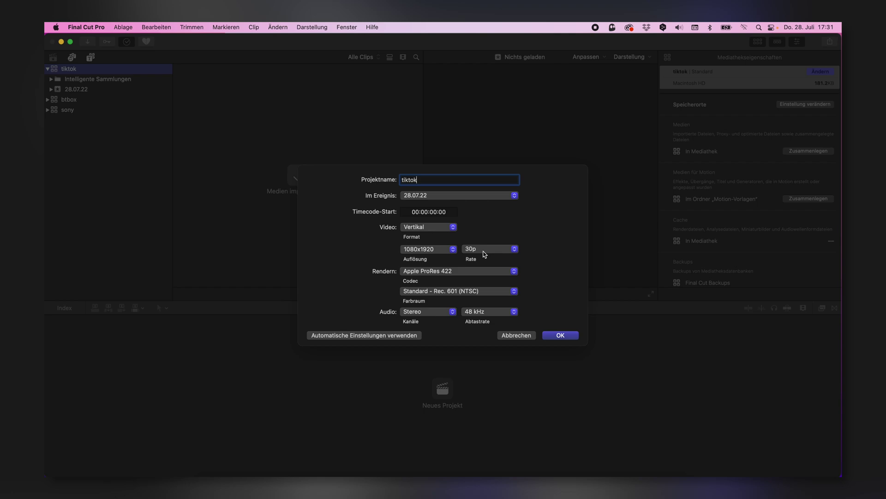
{"action": "left_click", "coordinate": [558, 335]}
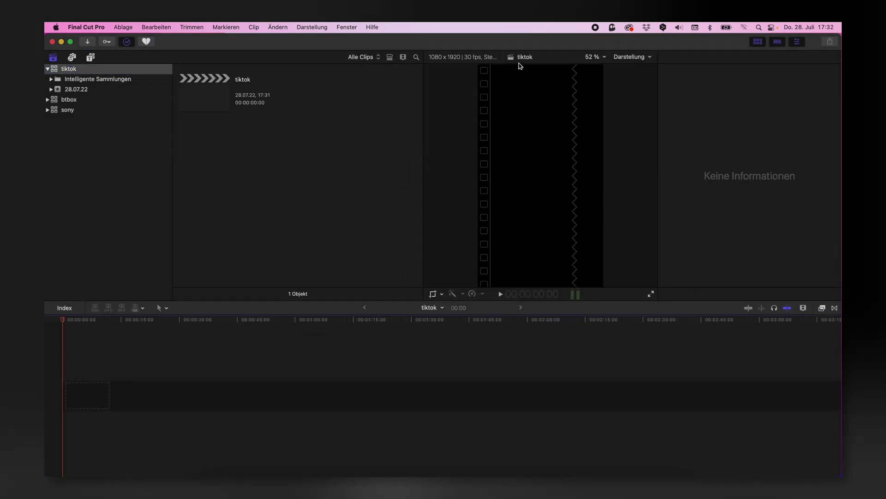
Drag the iphone, kamera, sound, bilder and soundeffekte folders from Finder's TikTok folder into the 28.07.22 event
{"action": "left_click", "coordinate": [210, 484]}
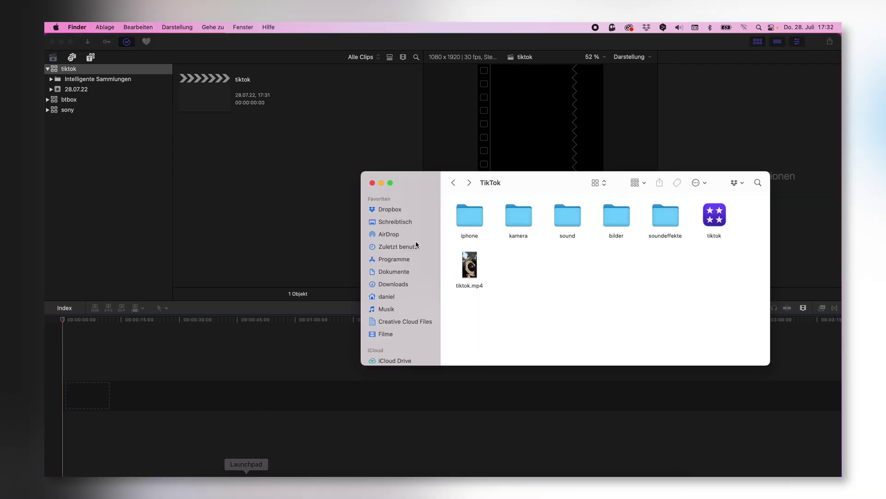
{"action": "left_click_drag", "start_coordinate": [450, 210], "coordinate": [667, 203]}
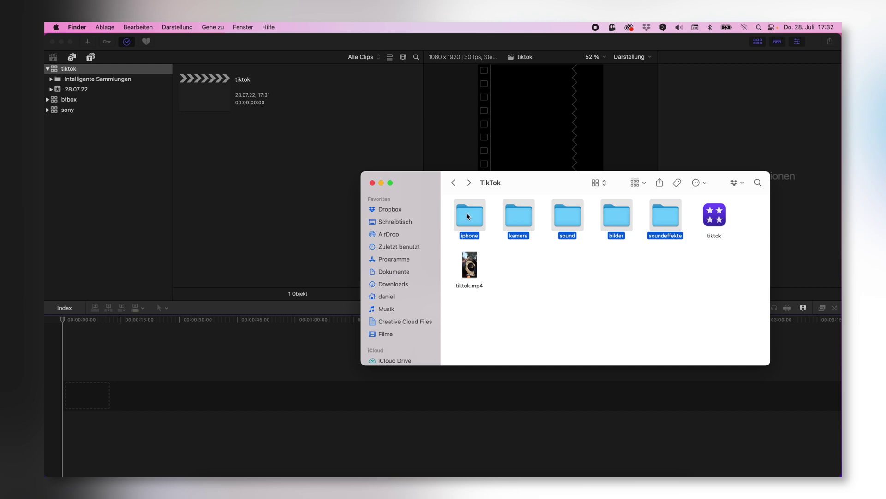
{"action": "left_click_drag", "start_coordinate": [468, 217], "coordinate": [87, 89]}
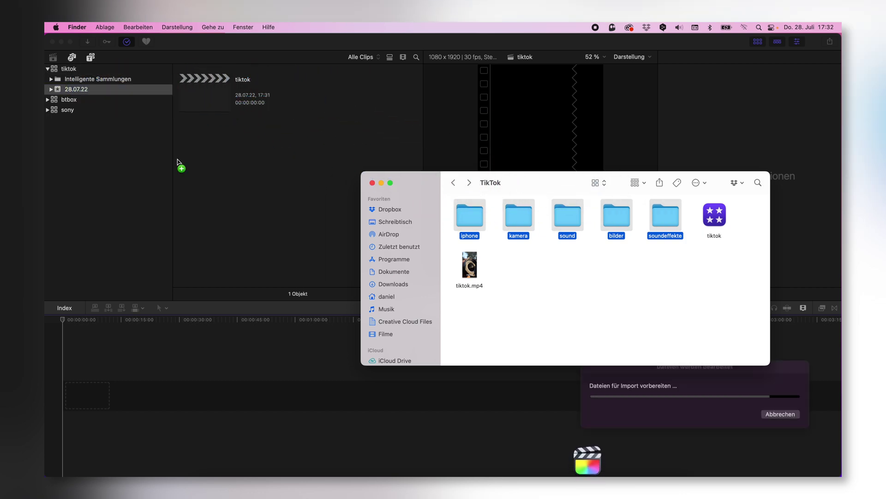
Browse the imported bilder, ding, iphone, kamera, sound and soundeffekte keyword collections
{"action": "left_click", "coordinate": [98, 100]}
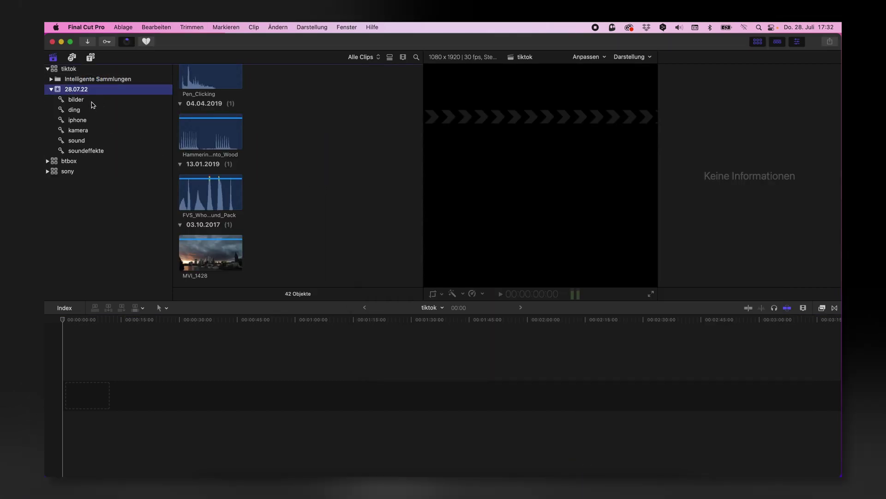
{"action": "left_click", "coordinate": [74, 109]}
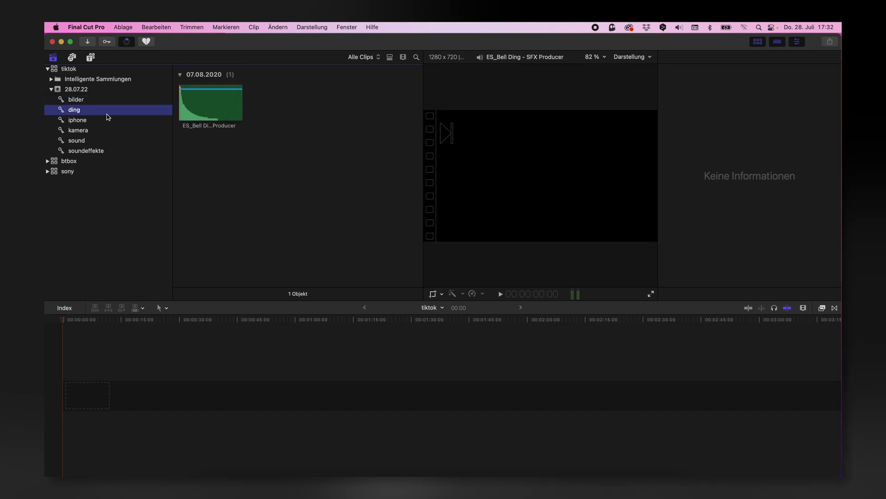
{"action": "left_click", "coordinate": [92, 120]}
{"action": "left_click", "coordinate": [106, 131]}
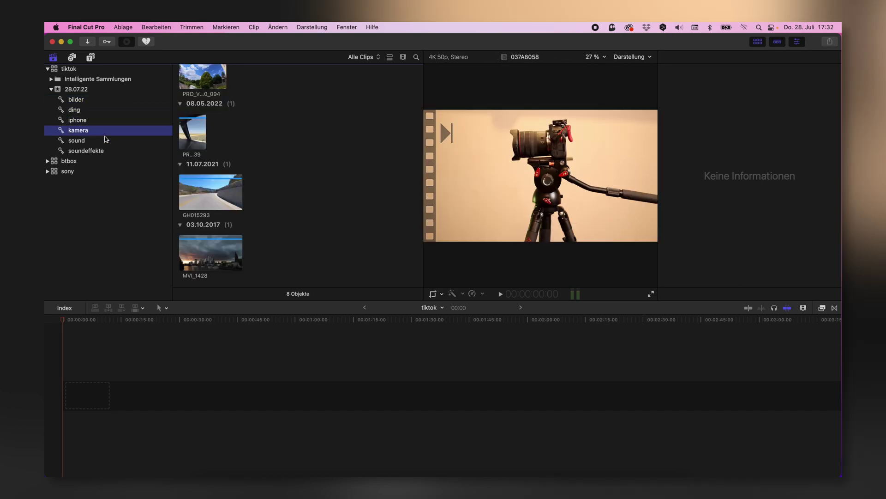
{"action": "left_click", "coordinate": [105, 142]}
{"action": "left_click", "coordinate": [106, 153]}
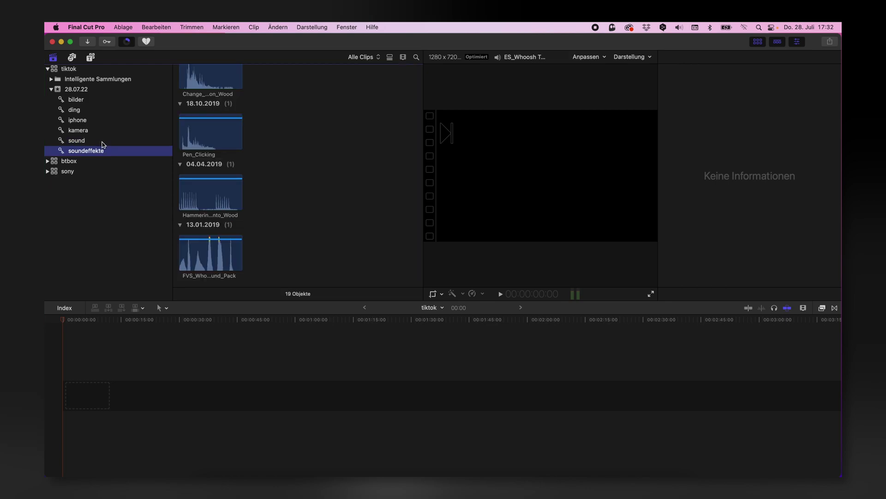
{"action": "left_click", "coordinate": [102, 134]}
{"action": "left_click", "coordinate": [108, 141]}
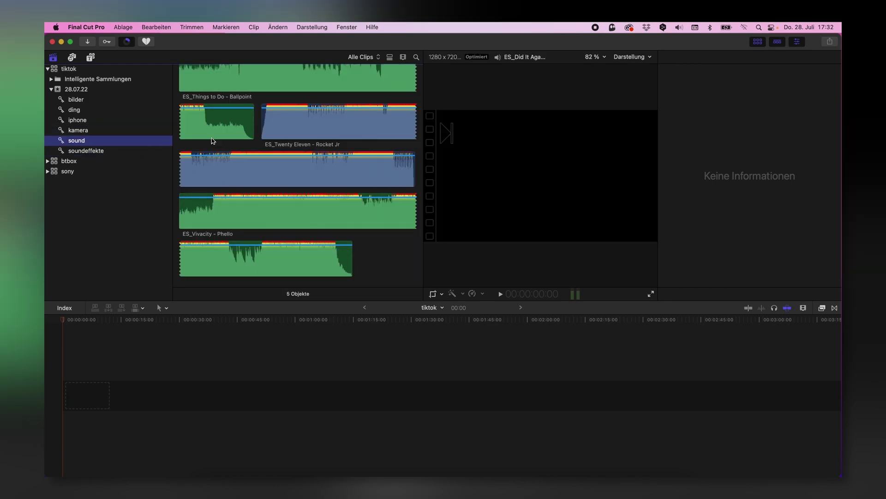
Audition tracks in the sound collection and pick ES_Twenty Eleven - Rocket Jr
{"action": "scroll", "coordinate": [268, 138], "scroll_direction": "up", "scroll_amount": 2}
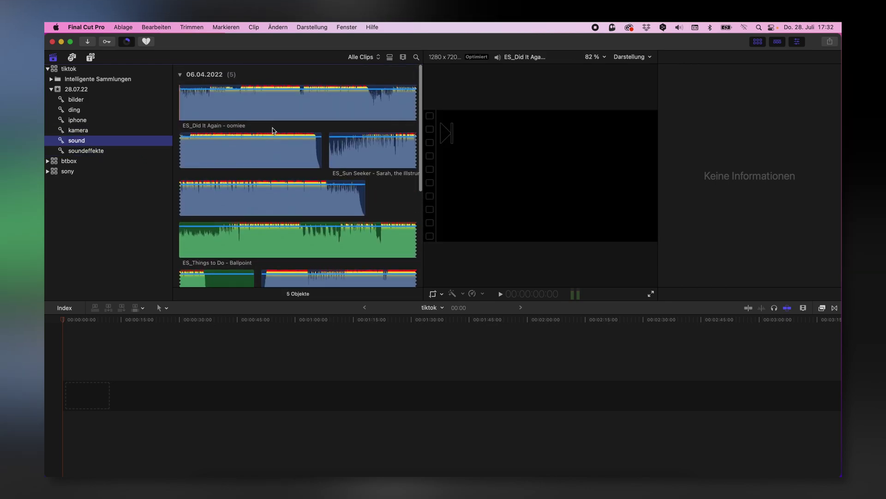
{"action": "left_click", "coordinate": [342, 148]}
{"action": "scroll", "coordinate": [317, 169], "scroll_direction": "down", "scroll_amount": 3}
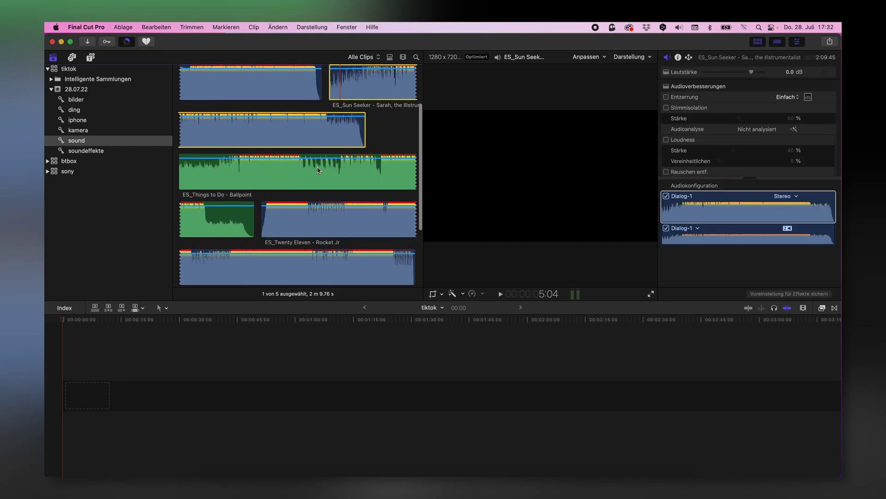
{"action": "left_click", "coordinate": [221, 165]}
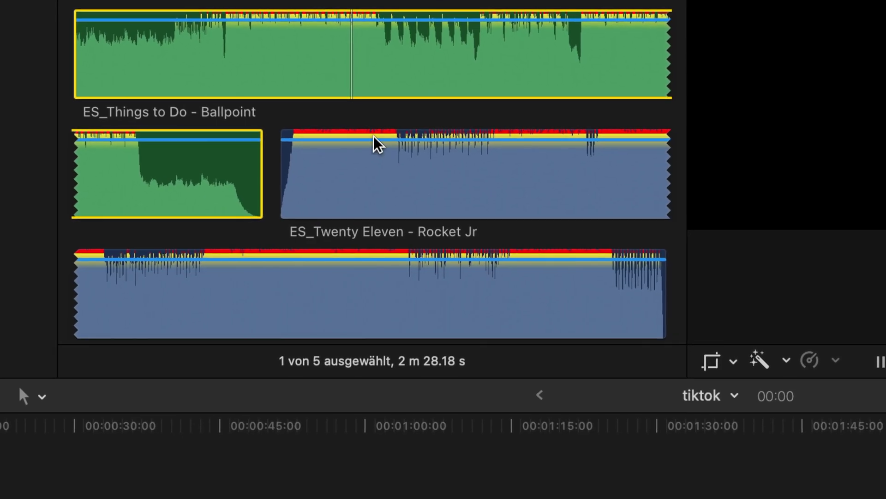
{"action": "left_click", "coordinate": [374, 139]}
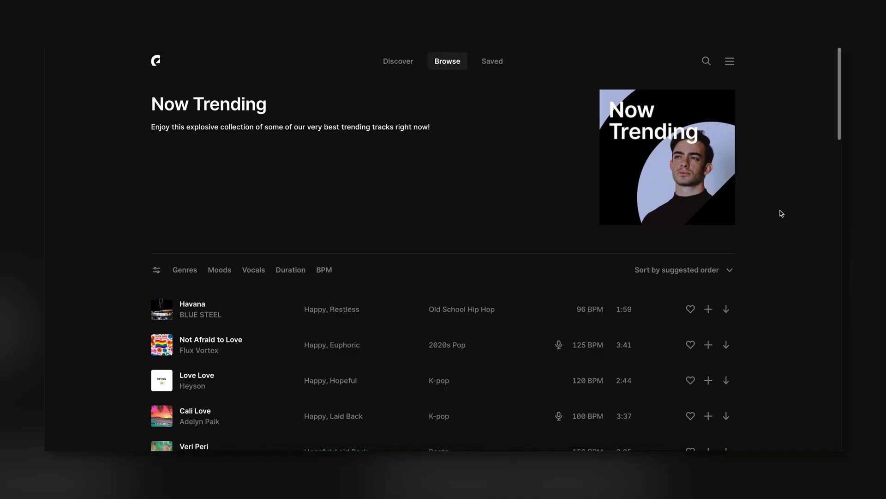
Scroll through Epidemic Sound's Now Trending track list
{"action": "scroll", "coordinate": [782, 214], "scroll_direction": "down", "scroll_amount": 10}
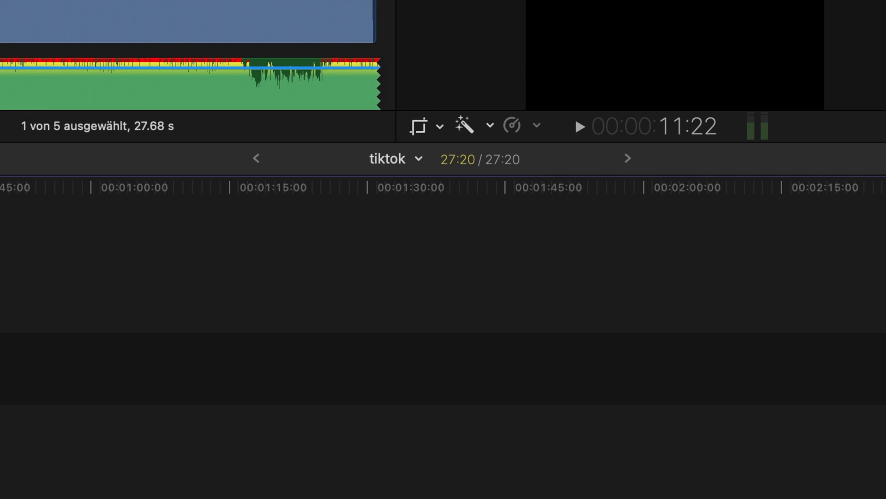
Trim the Rocket Jr music clip so it ends at 30:00, shortening its start
{"action": "scroll", "coordinate": [374, 367], "scroll_direction": "up", "scroll_amount": 5}
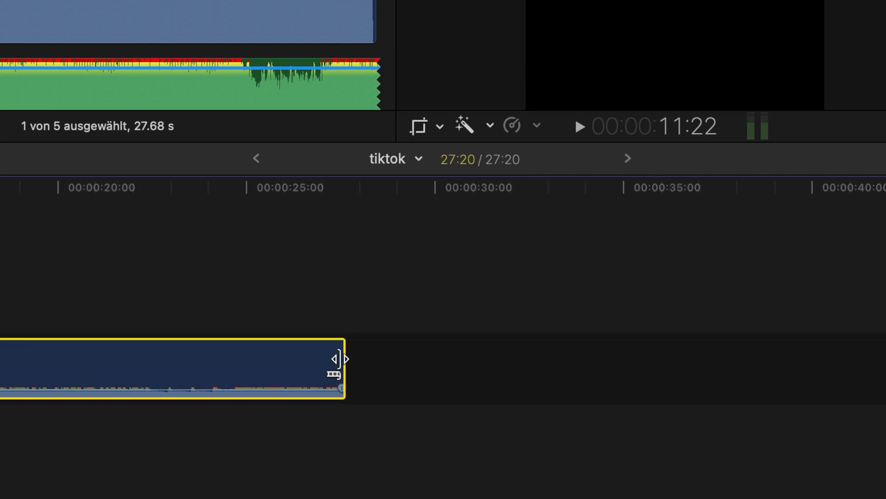
{"action": "left_click_drag", "start_coordinate": [345, 360], "coordinate": [425, 354]}
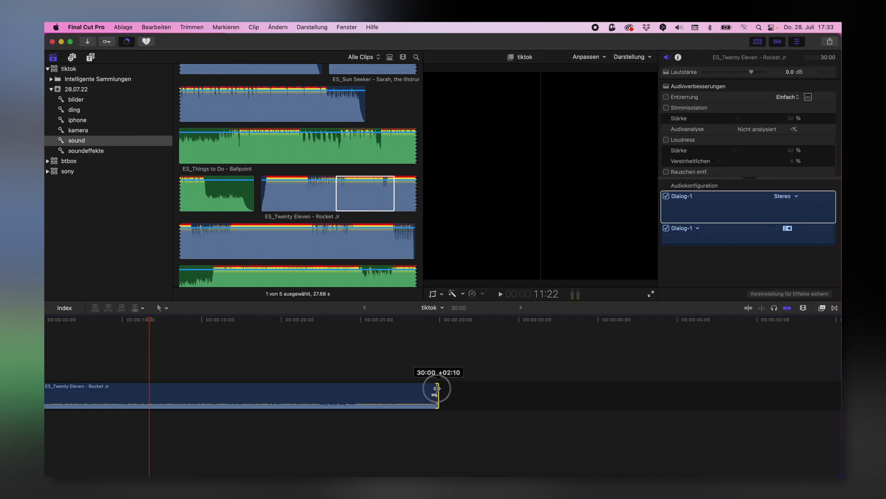
{"action": "left_click_drag", "start_coordinate": [436, 389], "coordinate": [436, 389]}
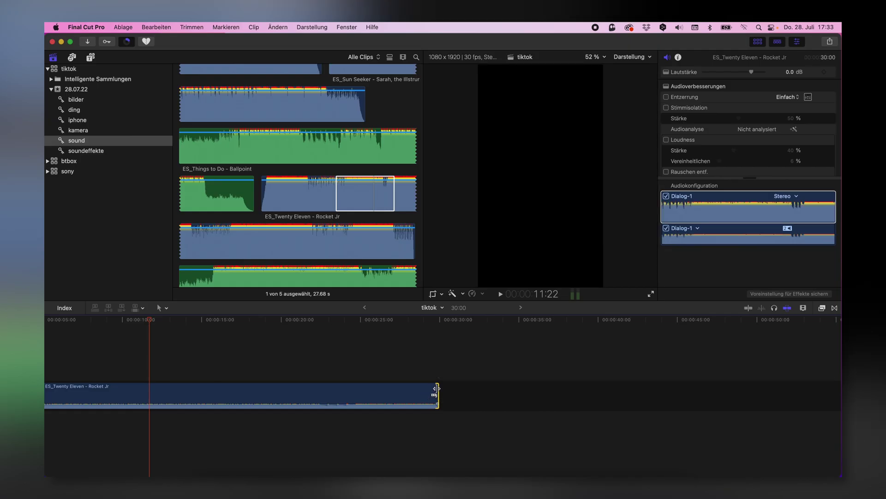
{"action": "scroll", "coordinate": [192, 375], "scroll_direction": "left", "scroll_amount": 5}
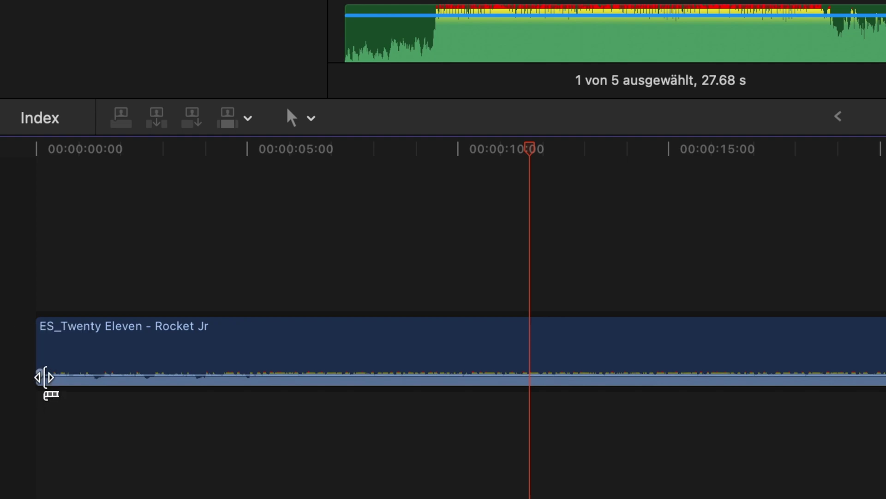
{"action": "left_click_drag", "start_coordinate": [41, 375], "coordinate": [127, 375]}
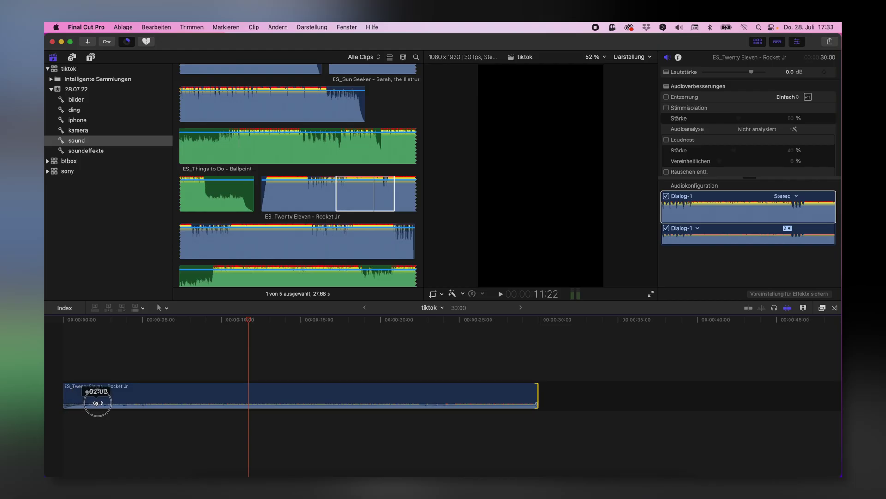
{"action": "left_click_drag", "start_coordinate": [97, 402], "coordinate": [105, 402]}
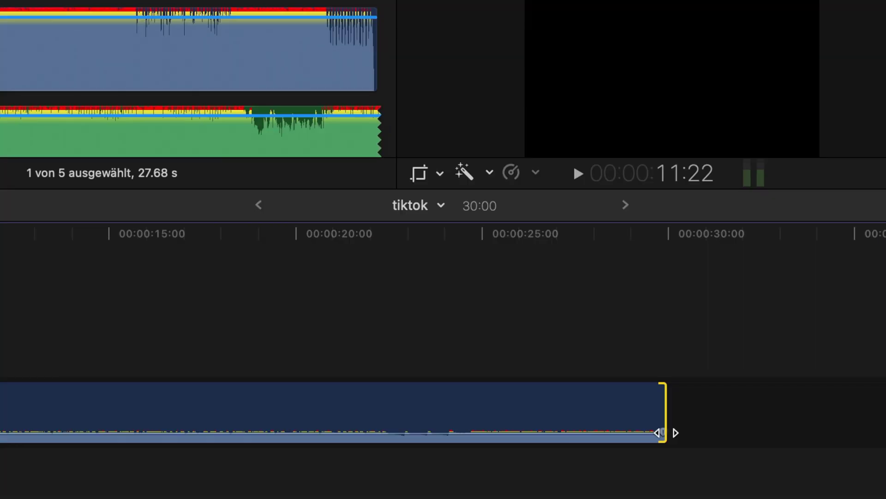
Add a roughly three-second fade-out to the music and play the project from the start
{"action": "left_click_drag", "start_coordinate": [538, 404], "coordinate": [504, 403]}
{"action": "left_click_drag", "start_coordinate": [585, 432], "coordinate": [545, 431]}
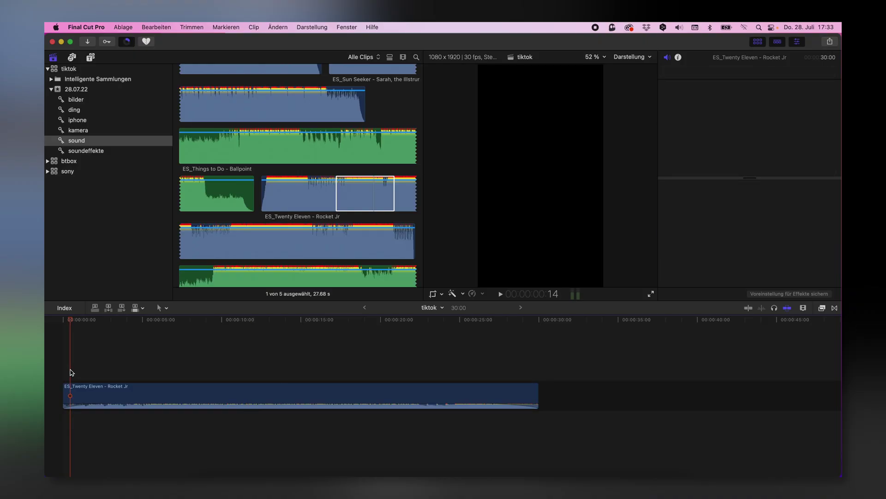
{"action": "left_click", "coordinate": [68, 344]}
{"action": "key", "text": "Home"}
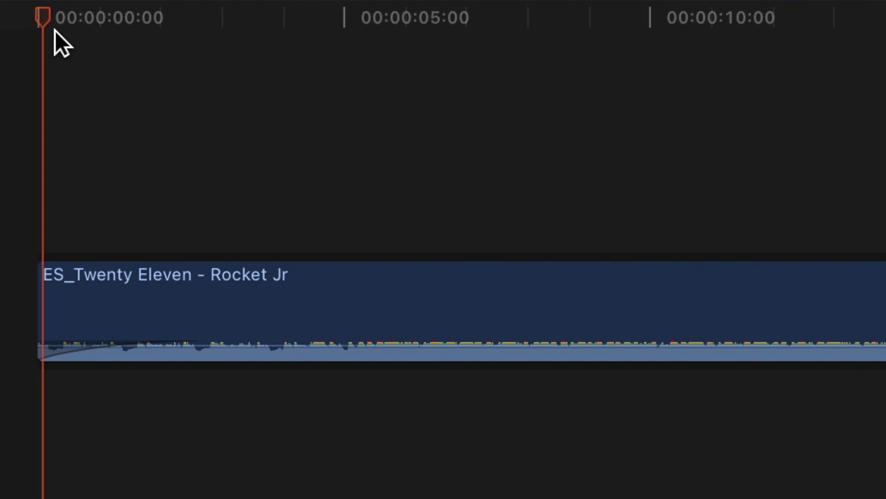
{"action": "key", "text": "space"}
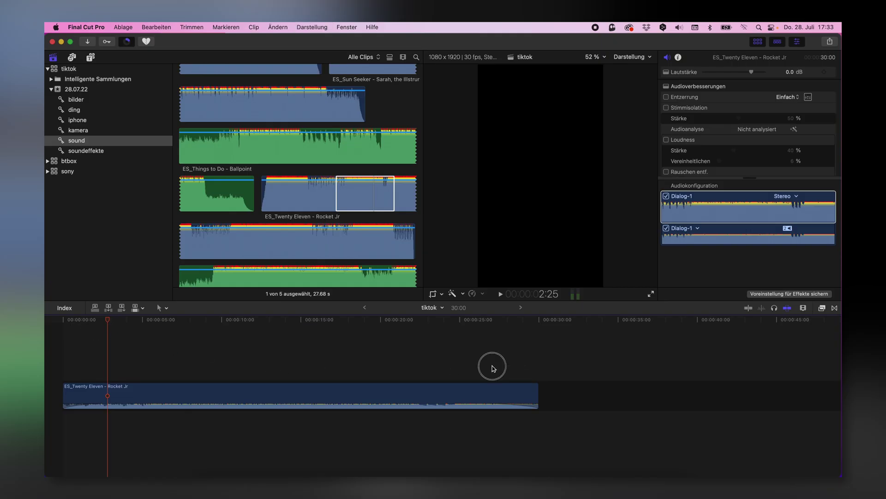
Preview the music from about 25 s, then place bilder photo IMG_0119 at the timeline start
{"action": "left_click", "coordinate": [492, 366]}
{"action": "key", "text": "space"}
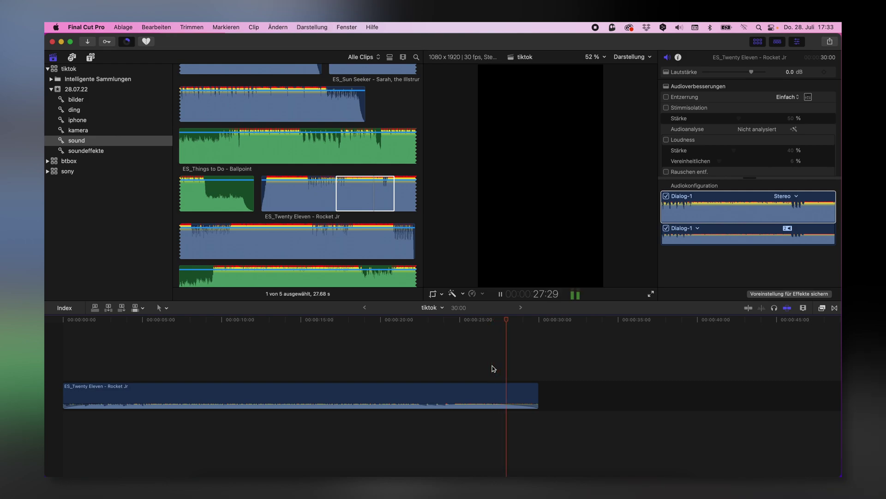
{"action": "left_click", "coordinate": [87, 110]}
{"action": "left_click", "coordinate": [87, 100]}
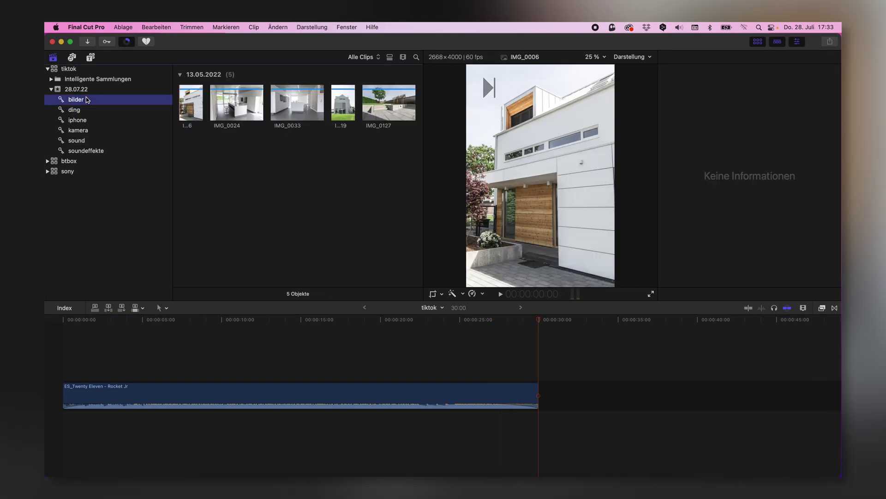
{"action": "left_click", "coordinate": [180, 114]}
{"action": "left_click", "coordinate": [343, 104]}
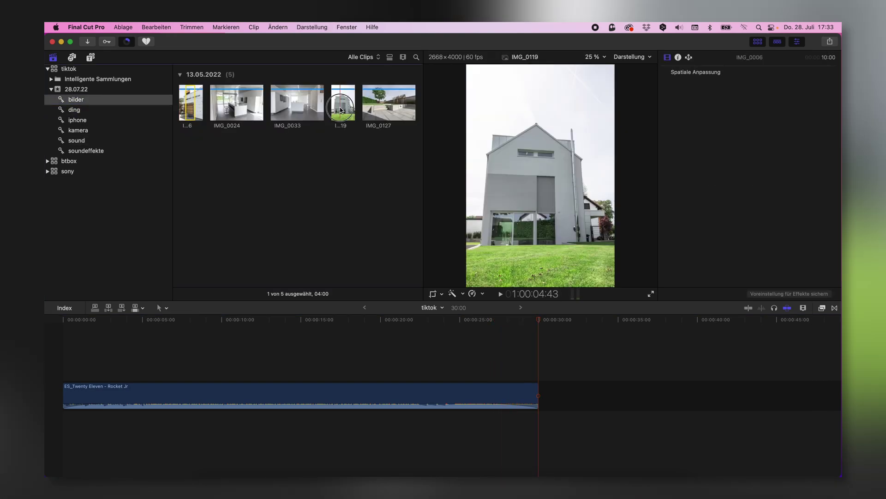
{"action": "left_click_drag", "start_coordinate": [343, 103], "coordinate": [59, 363]}
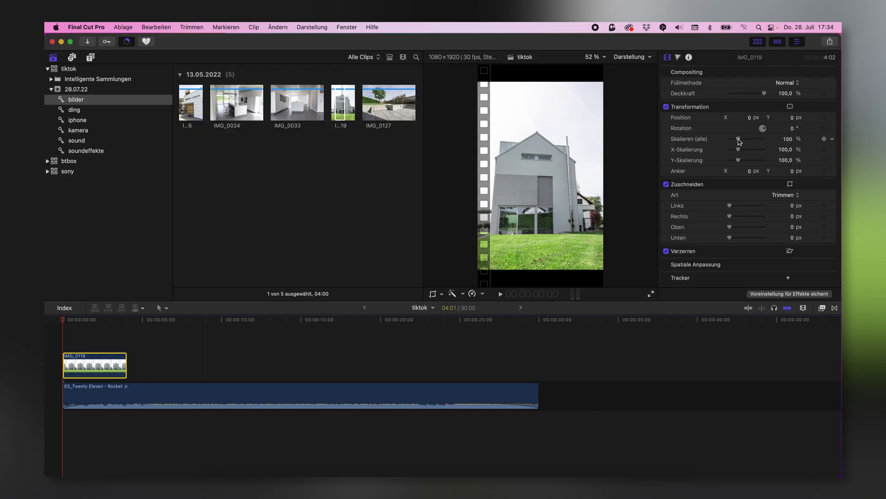
Scale IMG_0119 to 125%, extend it to five seconds and keyframe the starting scale
{"action": "left_click_drag", "start_coordinate": [738, 139], "coordinate": [740, 139]}
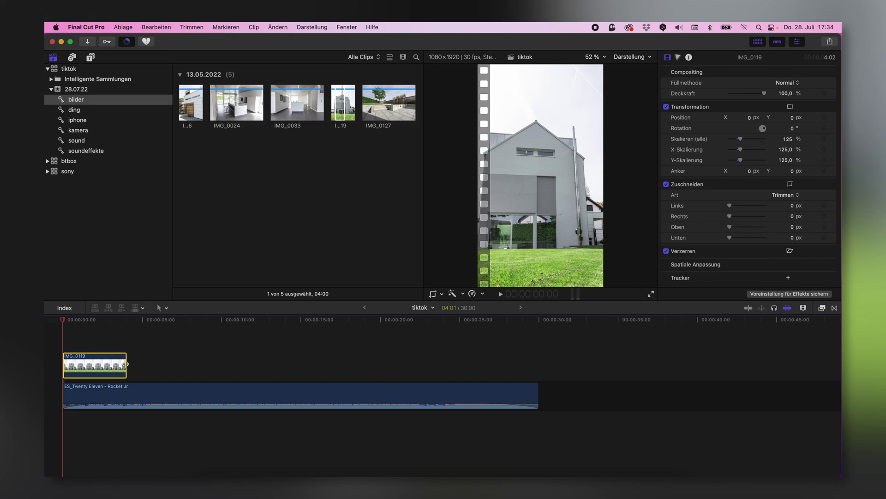
{"action": "mouse_move", "coordinate": [127, 363]}
{"action": "left_mouse_down"}
{"action": "mouse_move", "coordinate": [505, 362]}
{"action": "mouse_move", "coordinate": [141, 364]}
{"action": "left_mouse_up"}
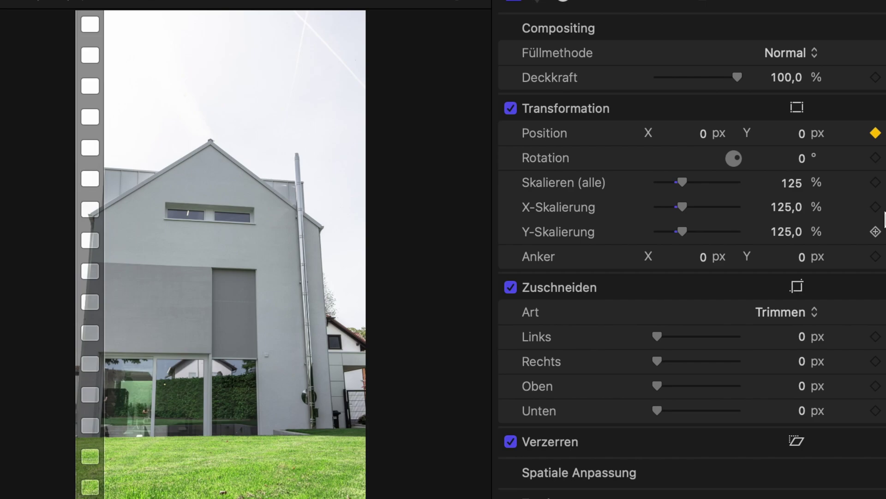
{"action": "left_click", "coordinate": [876, 182]}
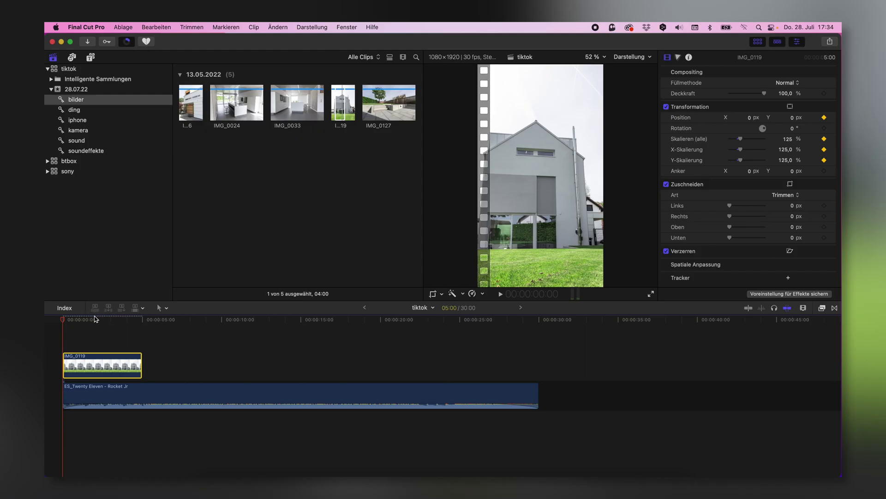
On the clip's last frame, set Scale 161.64% and Position X 173.9 px, then play it back
{"action": "left_click_drag", "start_coordinate": [162, 321], "coordinate": [144, 330]}
{"action": "key", "text": "Left"}
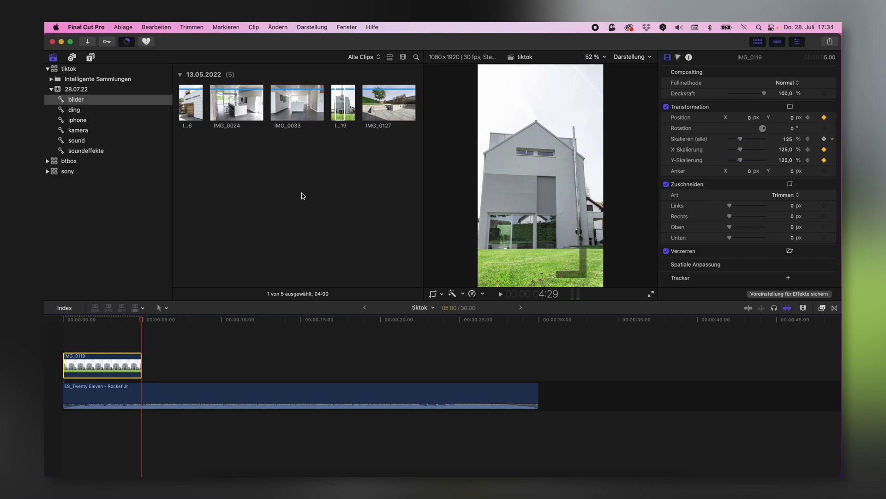
{"action": "left_click_drag", "start_coordinate": [99, 321], "coordinate": [47, 329]}
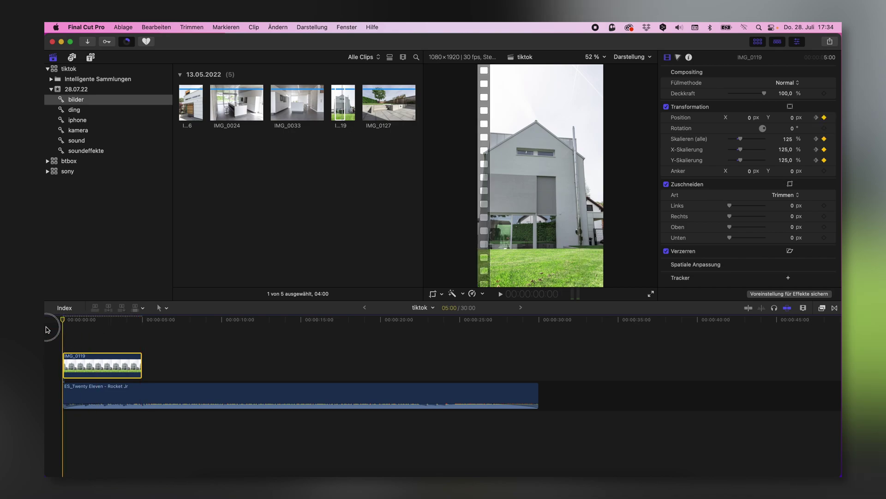
{"action": "left_click_drag", "start_coordinate": [59, 329], "coordinate": [140, 327]}
{"action": "key", "text": "Left"}
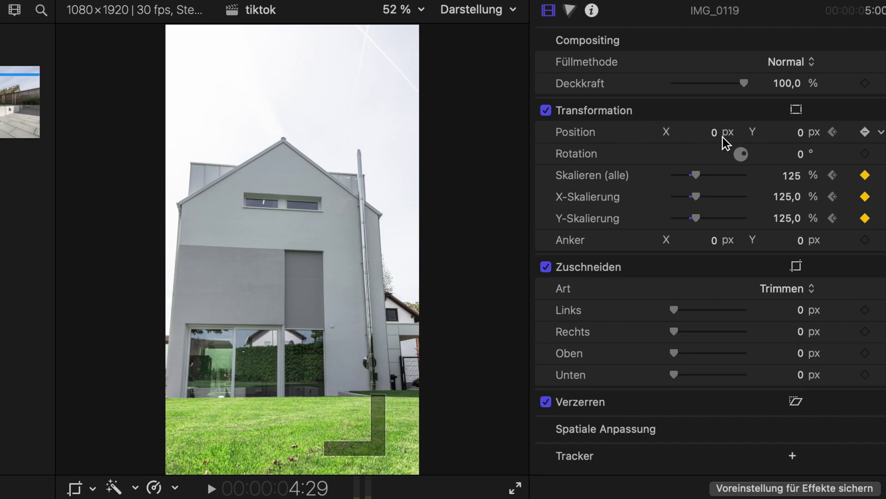
{"action": "left_click_drag", "start_coordinate": [694, 176], "coordinate": [701, 176]}
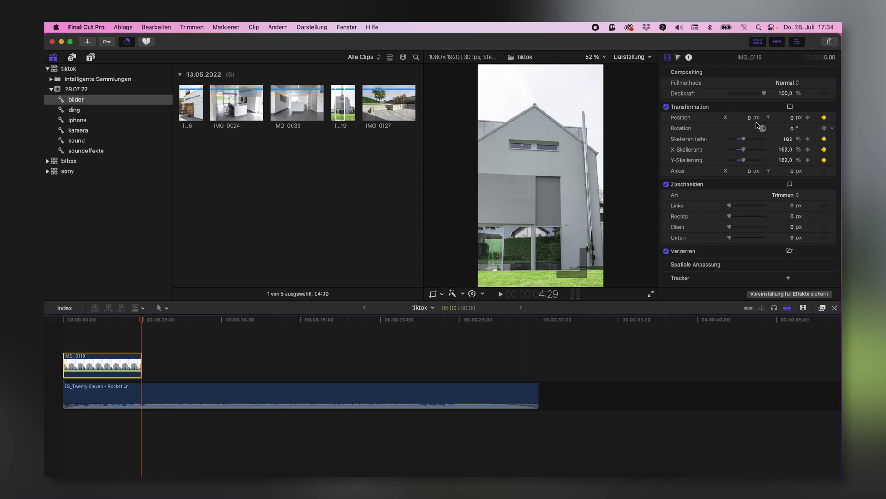
{"action": "left_click_drag", "start_coordinate": [748, 117], "coordinate": [753, 117]}
{"action": "left_click_drag", "start_coordinate": [714, 151], "coordinate": [728, 151]}
{"action": "key", "text": "Home"}
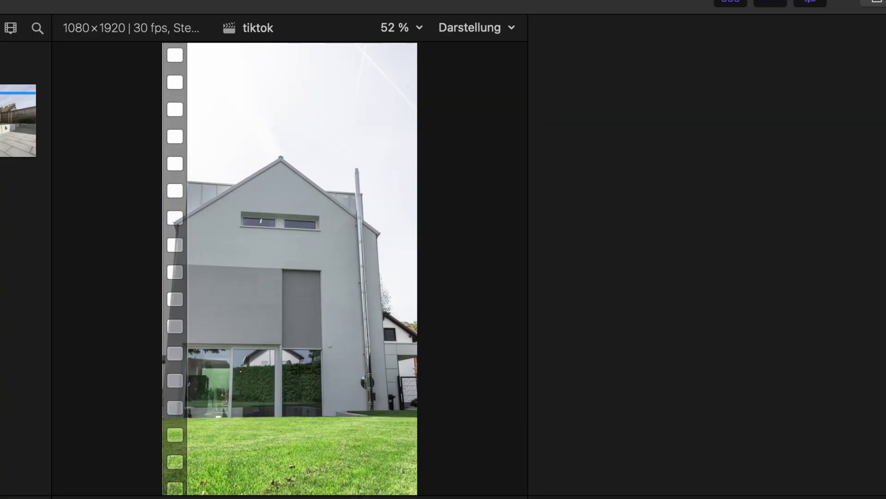
{"action": "key", "text": "space"}
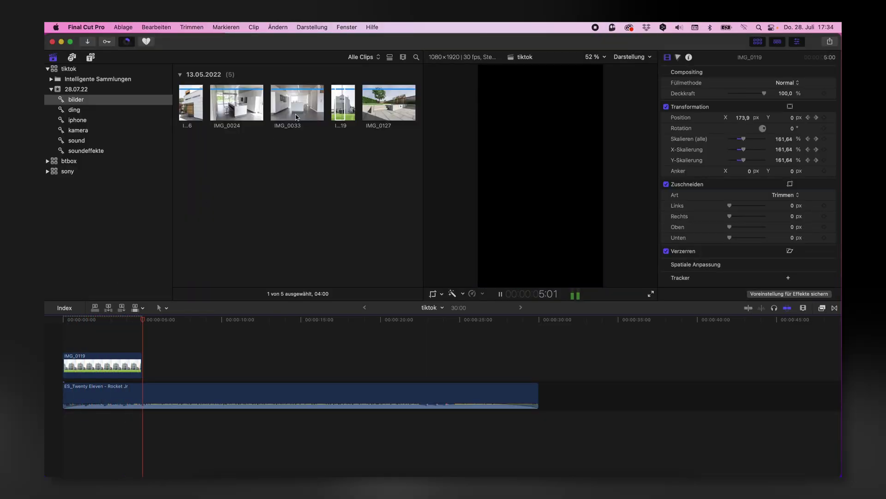
Place kitchen photo IMG_0024 after IMG_0119 and lengthen it to 5 seconds
{"action": "left_click", "coordinate": [226, 102]}
{"action": "left_click_drag", "start_coordinate": [226, 103], "coordinate": [142, 364]}
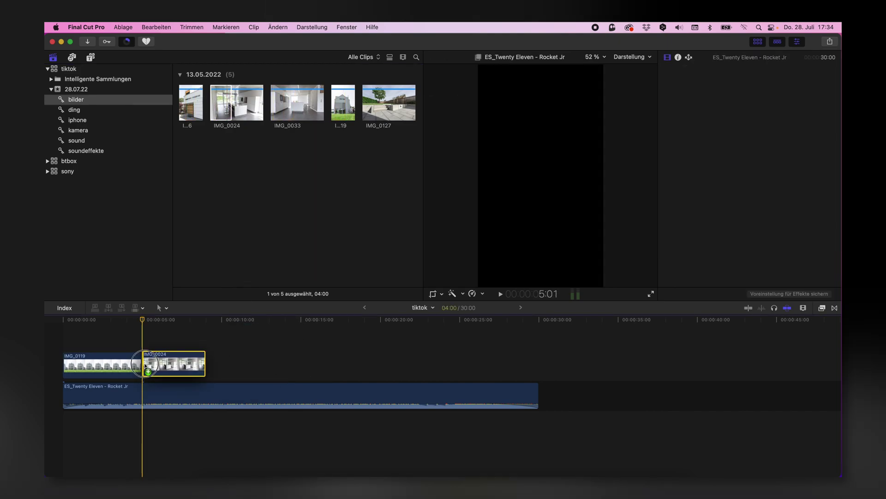
{"action": "left_click", "coordinate": [181, 365]}
{"action": "left_click_drag", "start_coordinate": [205, 362], "coordinate": [221, 363]}
{"action": "left_click_drag", "start_coordinate": [207, 321], "coordinate": [170, 317]}
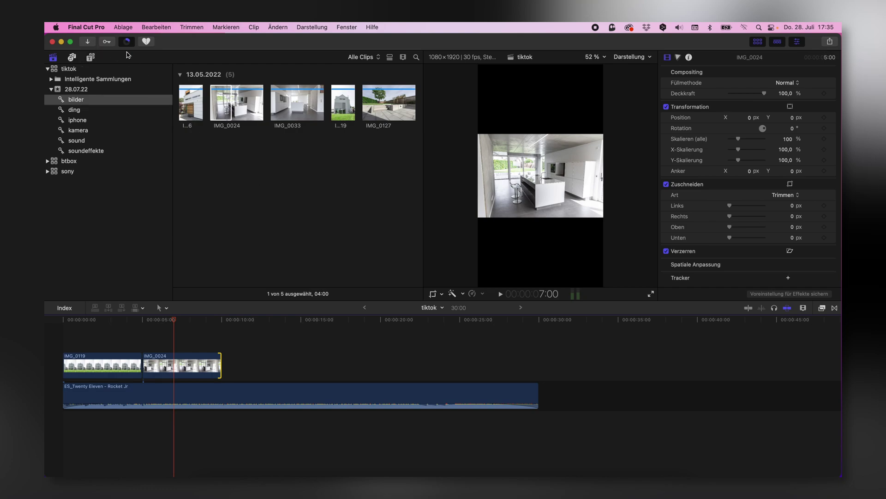
Add the Eigene title above IMG_0024 and move it near the top of the frame
{"action": "key", "text": "alt+super+1"}
{"action": "left_click", "coordinate": [71, 69]}
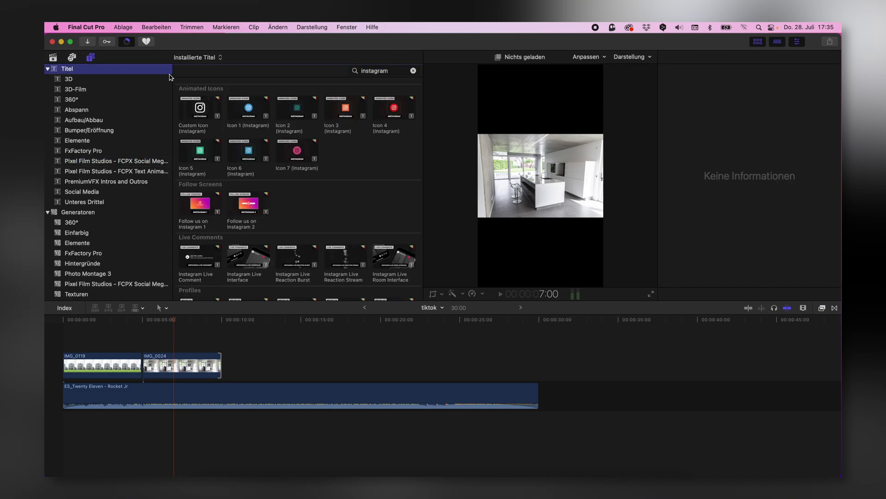
{"action": "left_click", "coordinate": [399, 72]}
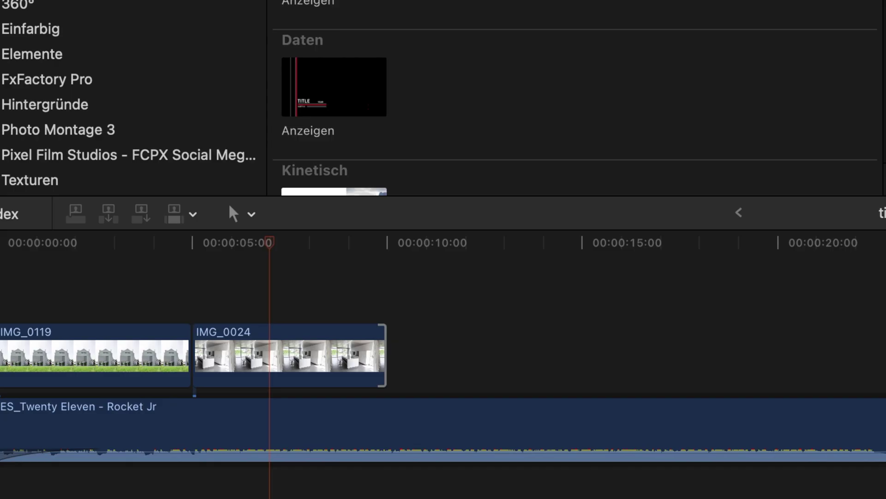
{"action": "left_click_drag", "start_coordinate": [200, 97], "coordinate": [148, 348]}
{"action": "left_click", "coordinate": [358, 293]}
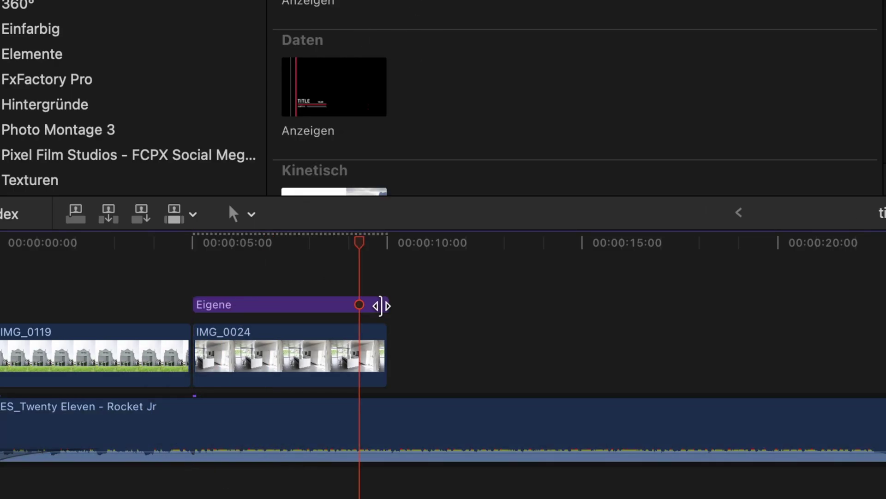
{"action": "left_click", "coordinate": [382, 305]}
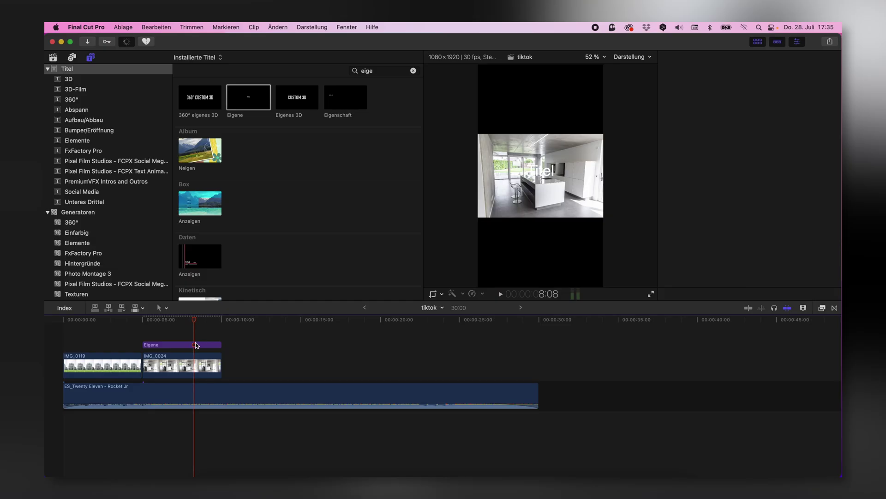
{"action": "left_click", "coordinate": [326, 308]}
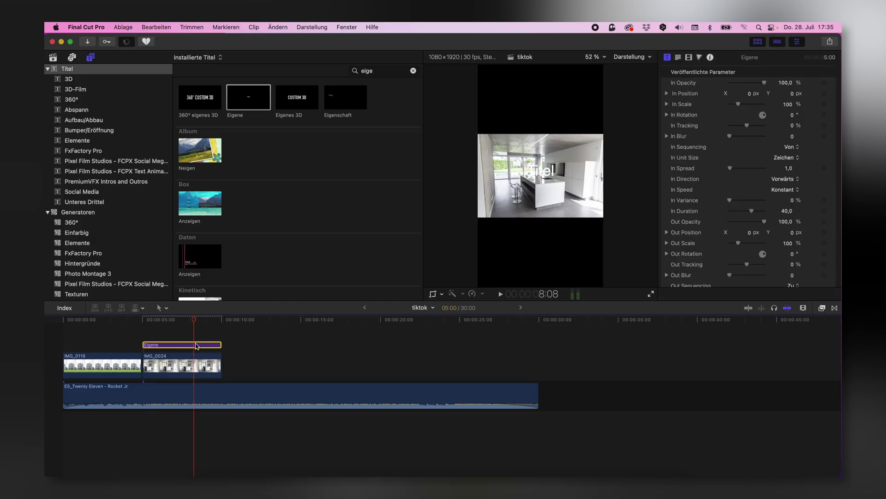
{"action": "left_click_drag", "start_coordinate": [541, 172], "coordinate": [541, 103]}
Set the title font to Bebas Neue and change its text to 'new apartment'
{"action": "left_click", "coordinate": [678, 57]}
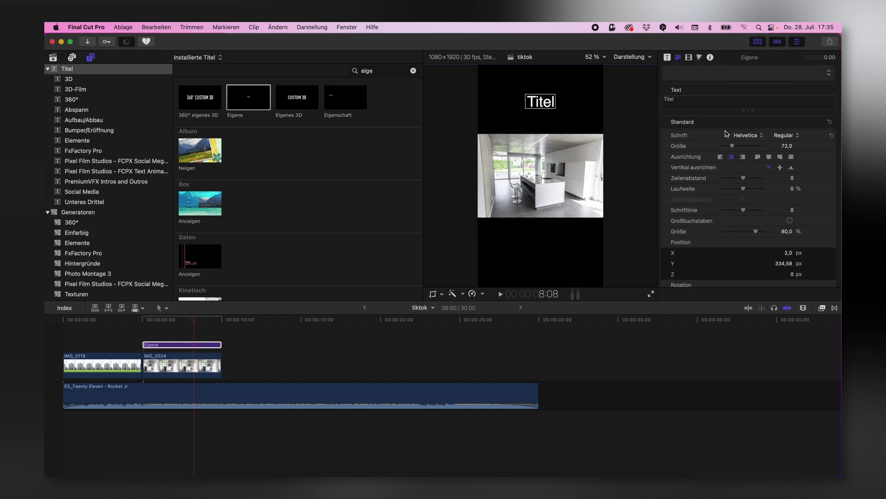
{"action": "left_click", "coordinate": [745, 134]}
{"action": "key", "text": "b"}
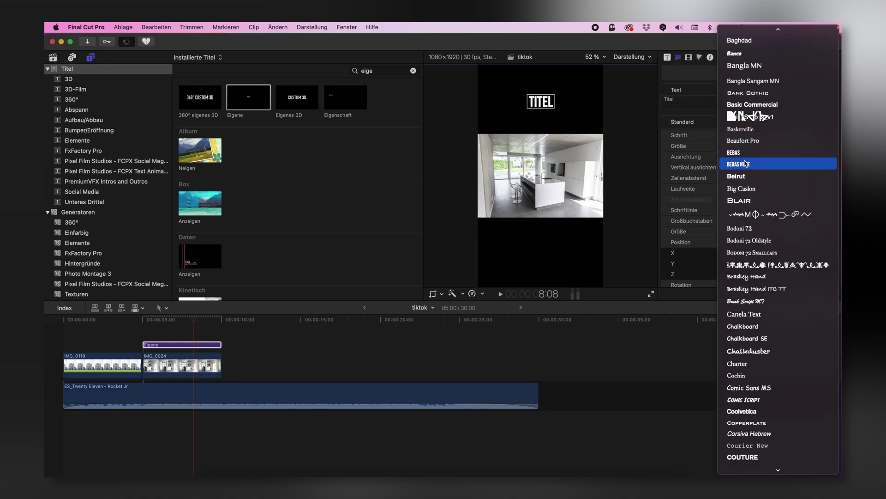
{"action": "left_click", "coordinate": [745, 163]}
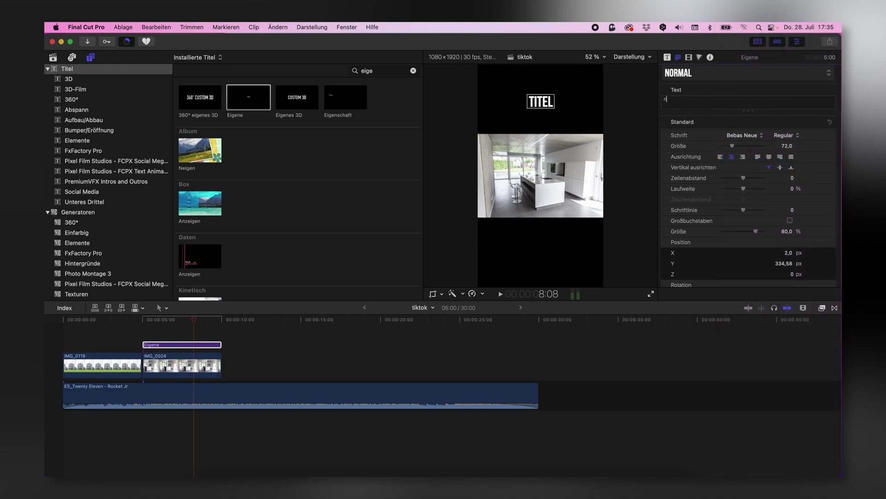
{"action": "type", "text": "new apartment"}
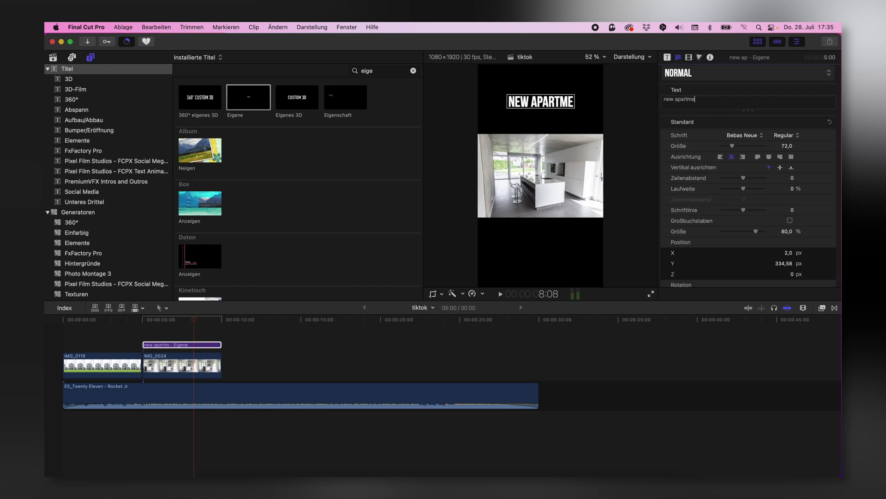
{"action": "left_click", "coordinate": [180, 347]}
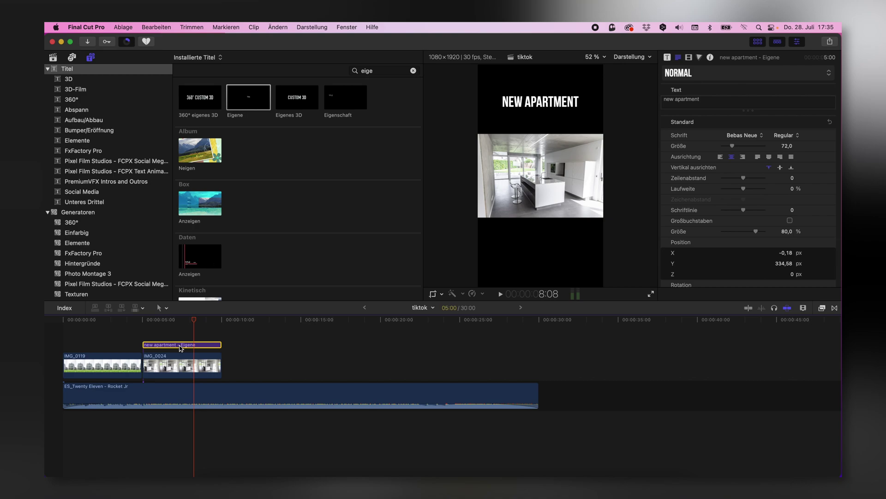
Duplicate the title, move the copy to the frame bottom and retype it as 'in Frankfurt'
{"action": "left_click_drag", "start_coordinate": [180, 347], "coordinate": [180, 342]}
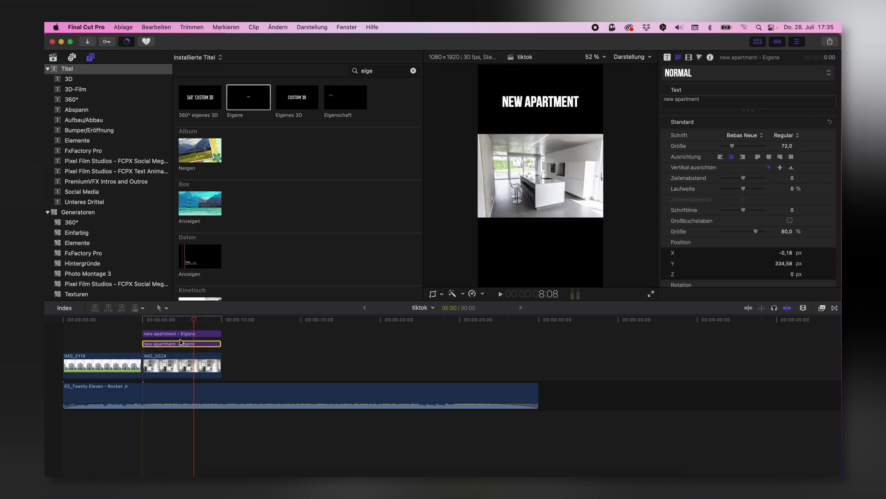
{"action": "left_click", "coordinate": [182, 337]}
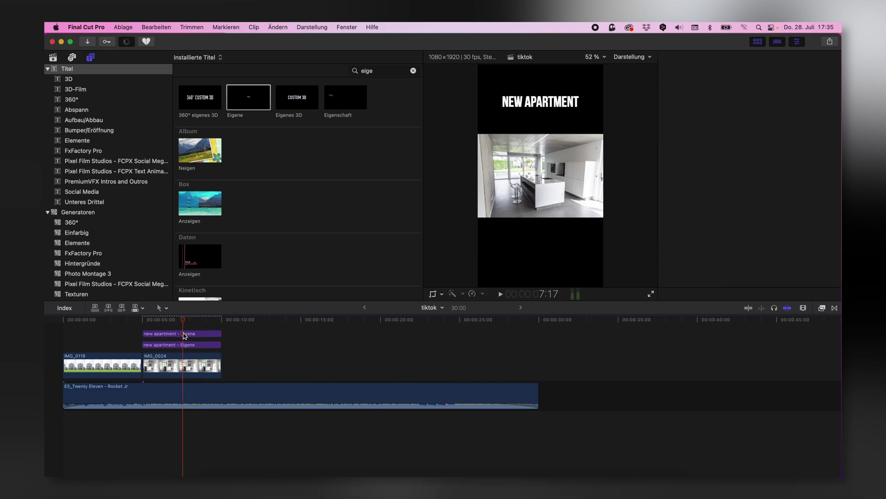
{"action": "left_click", "coordinate": [185, 335]}
{"action": "left_click_drag", "start_coordinate": [540, 103], "coordinate": [544, 261]}
{"action": "triple_click", "coordinate": [712, 98]}
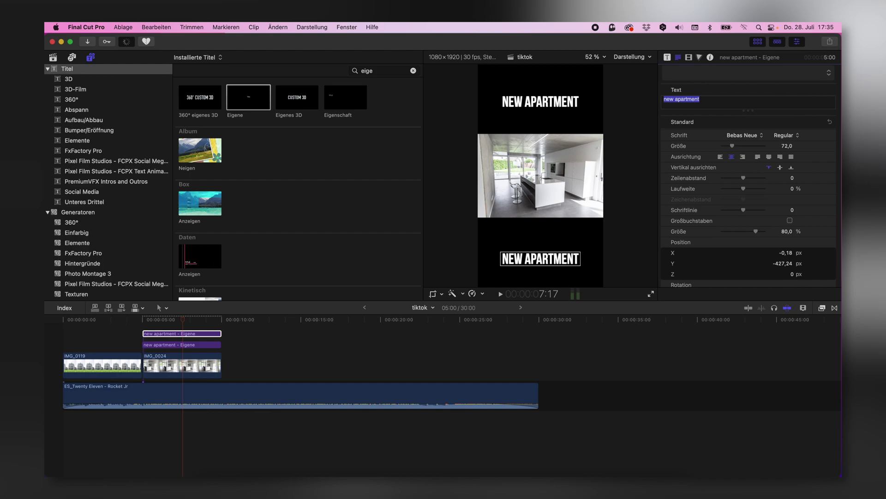
{"action": "type", "text": "in Frankfurt"}
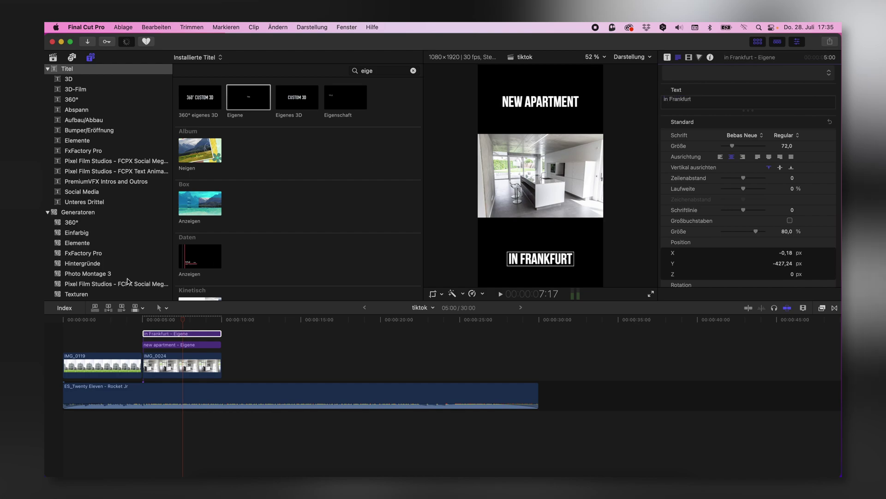
Play back the titled section from about 5 seconds and select both title clips
{"action": "left_click", "coordinate": [141, 320]}
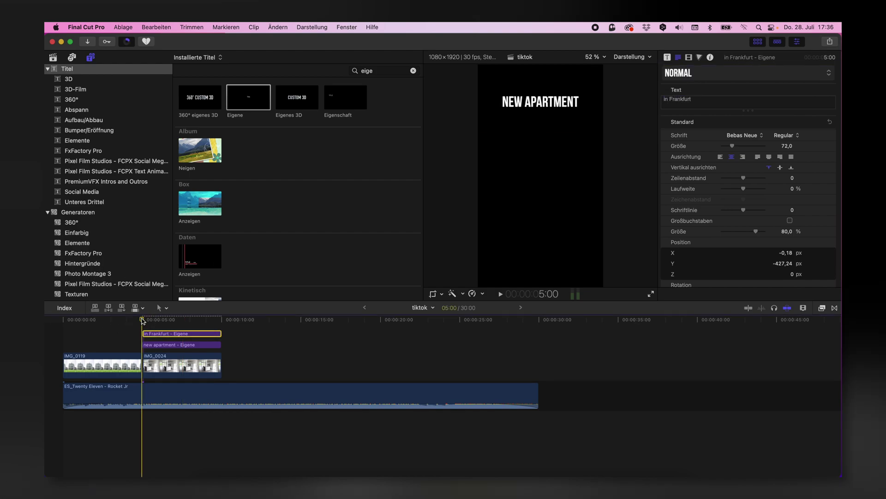
{"action": "key", "text": "space"}
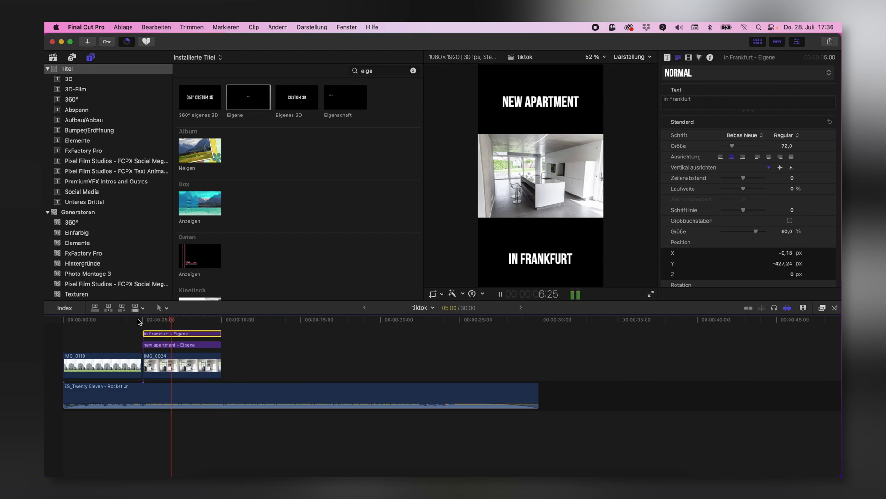
{"action": "key", "text": "space"}
{"action": "left_click_drag", "start_coordinate": [236, 326], "coordinate": [217, 345]}
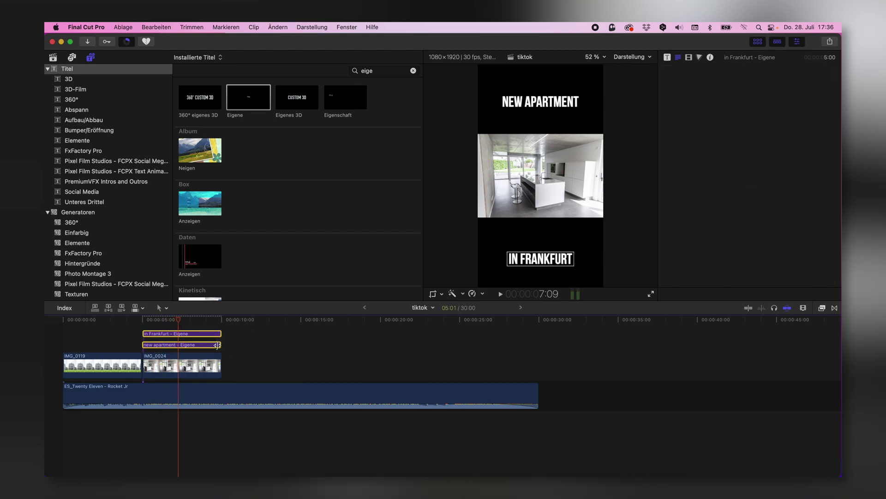
Delete both title clips and scale the kitchen photo IMG_0024 to 277% at 5 seconds
{"action": "key", "text": "Delete"}
{"action": "left_click", "coordinate": [143, 320]}
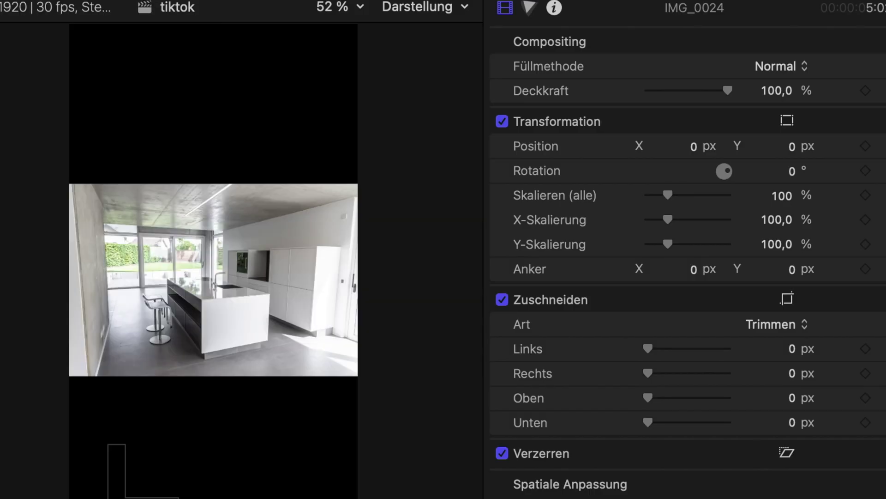
{"action": "left_click_drag", "start_coordinate": [669, 192], "coordinate": [706, 197]}
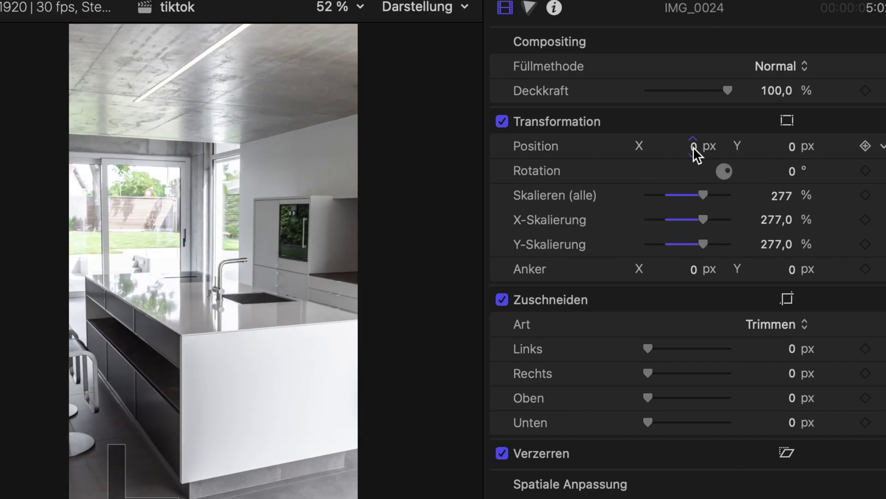
{"action": "mouse_move", "coordinate": [694, 146]}
{"action": "left_mouse_down"}
{"action": "mouse_move", "coordinate": [671, 146]}
{"action": "mouse_move", "coordinate": [758, 147]}
{"action": "mouse_move", "coordinate": [687, 147]}
{"action": "left_mouse_up"}
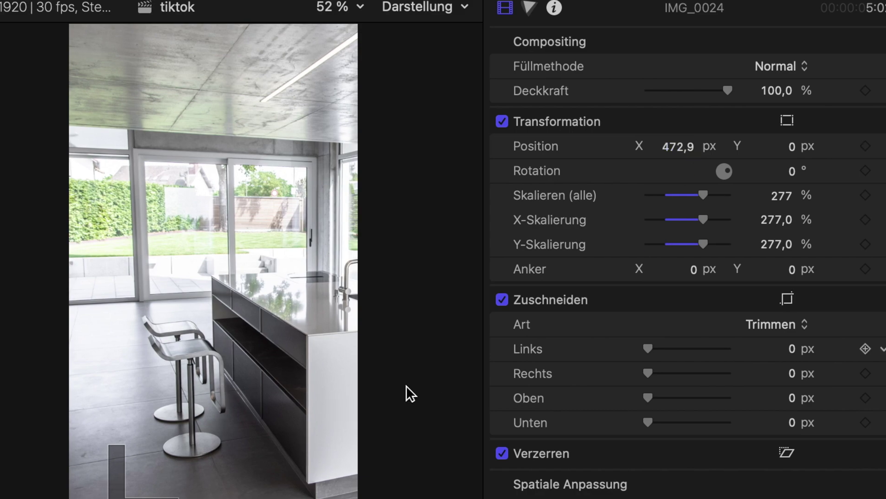
Keyframe IMG_0024's Position, pan it to the kitchen's other side later, and play it back
{"action": "left_click", "coordinate": [862, 148]}
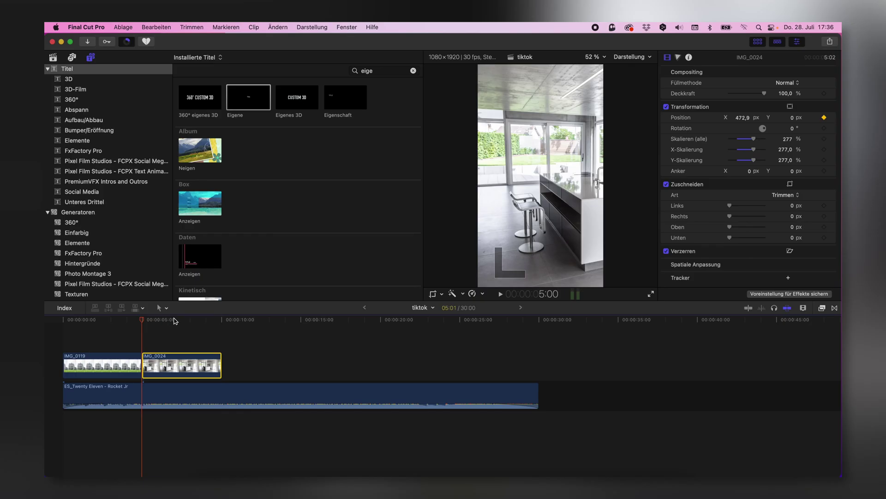
{"action": "left_click_drag", "start_coordinate": [201, 319], "coordinate": [221, 323]}
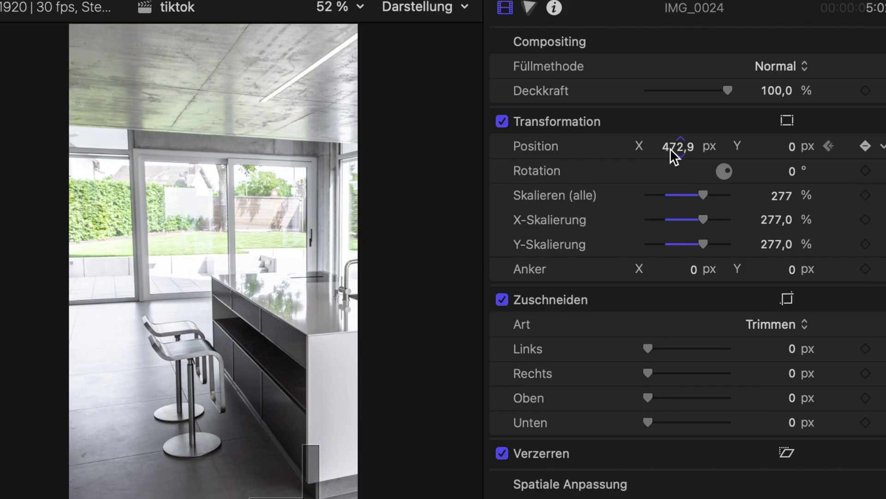
{"action": "left_click_drag", "start_coordinate": [739, 119], "coordinate": [733, 119]}
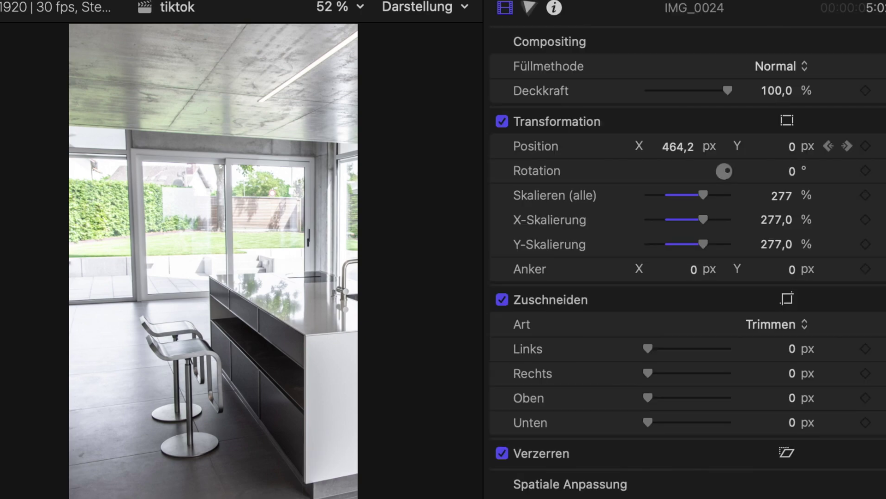
{"action": "key", "text": "alt+apostrophe"}
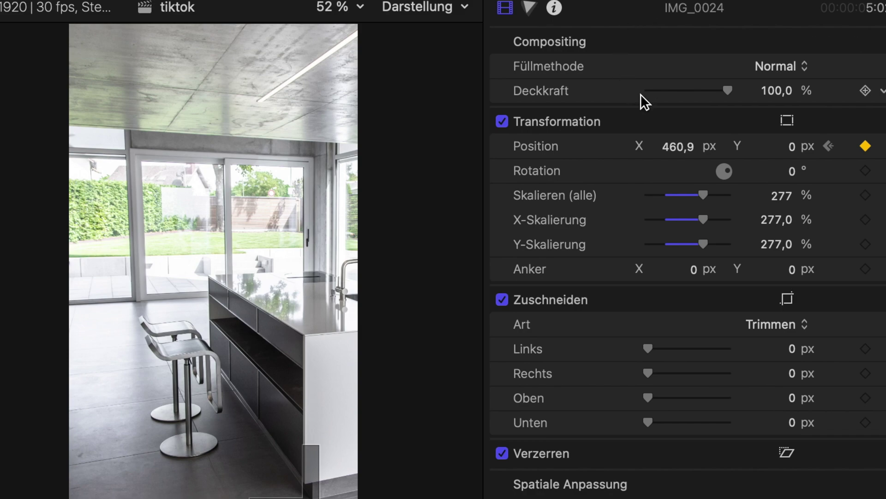
{"action": "left_click_drag", "start_coordinate": [675, 147], "coordinate": [590, 171]}
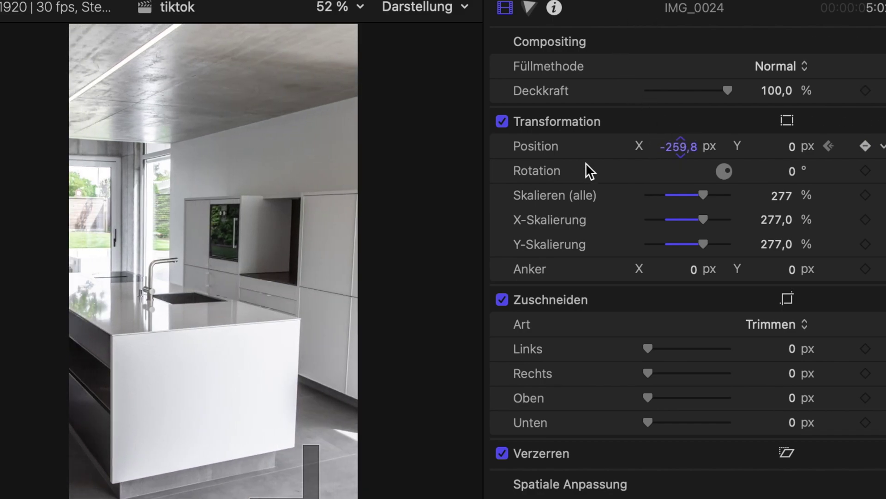
{"action": "left_click", "coordinate": [140, 337]}
{"action": "key", "text": "space"}
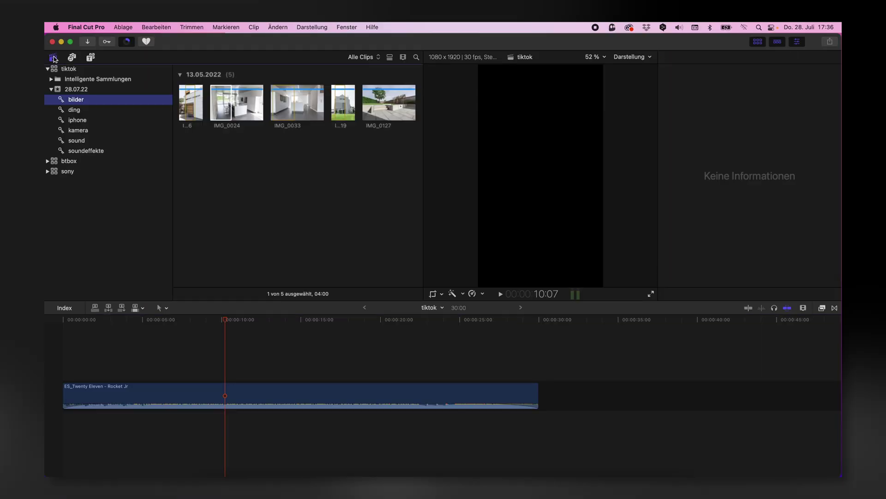
Place IMG_1809 above the music, add a copy right after it, and zoom the copy to 176%
{"action": "left_click", "coordinate": [83, 111]}
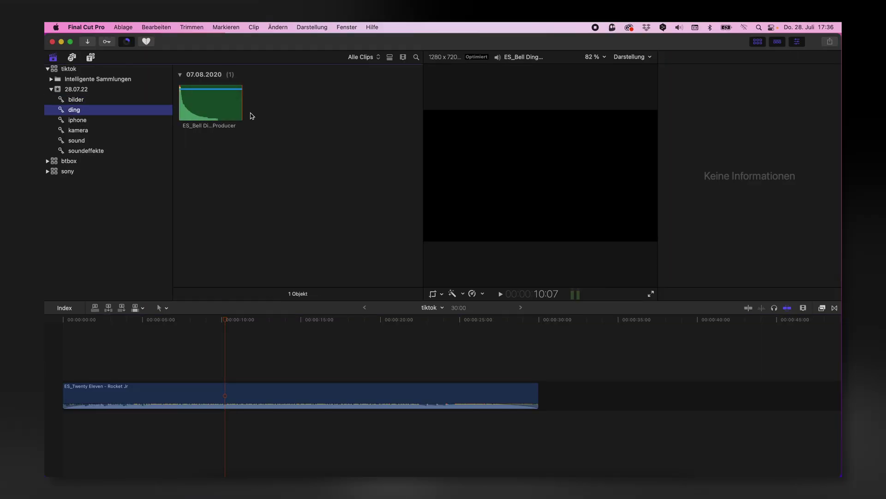
{"action": "left_click", "coordinate": [104, 119]}
{"action": "left_click_drag", "start_coordinate": [331, 103], "coordinate": [65, 365]}
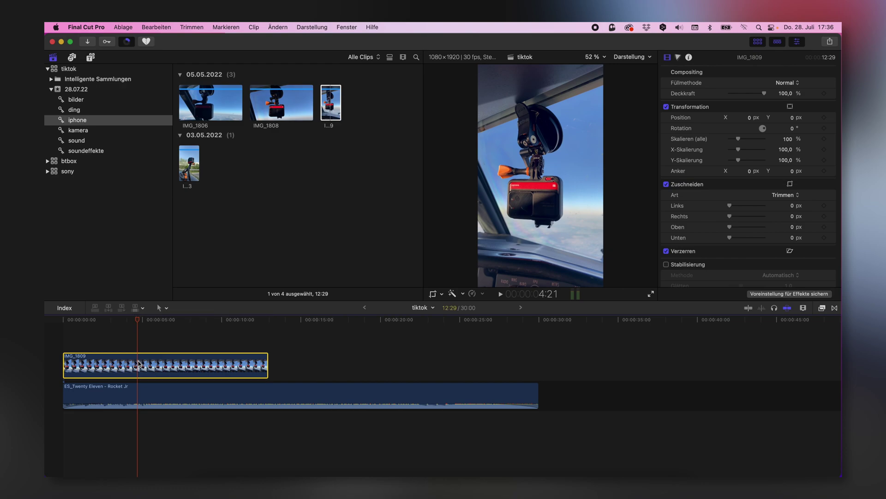
{"action": "left_click_drag", "start_coordinate": [194, 365], "coordinate": [397, 362]}
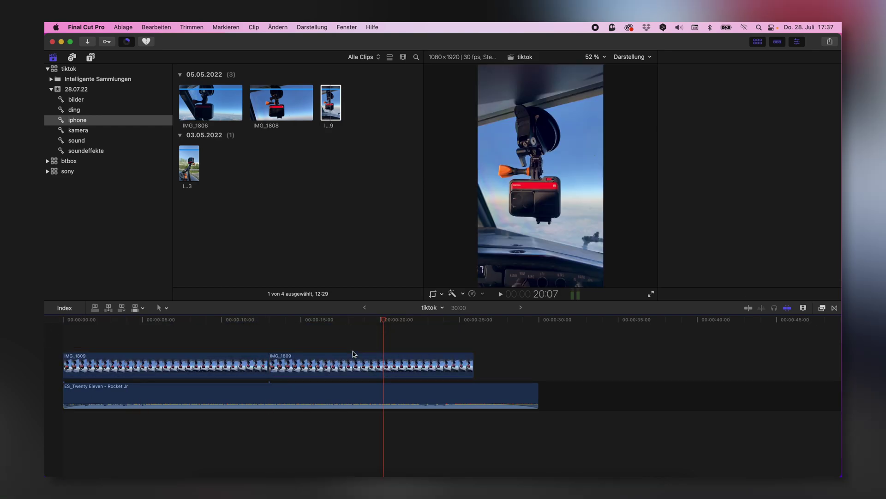
{"action": "left_click", "coordinate": [352, 319]}
{"action": "left_click_drag", "start_coordinate": [739, 140], "coordinate": [746, 140]}
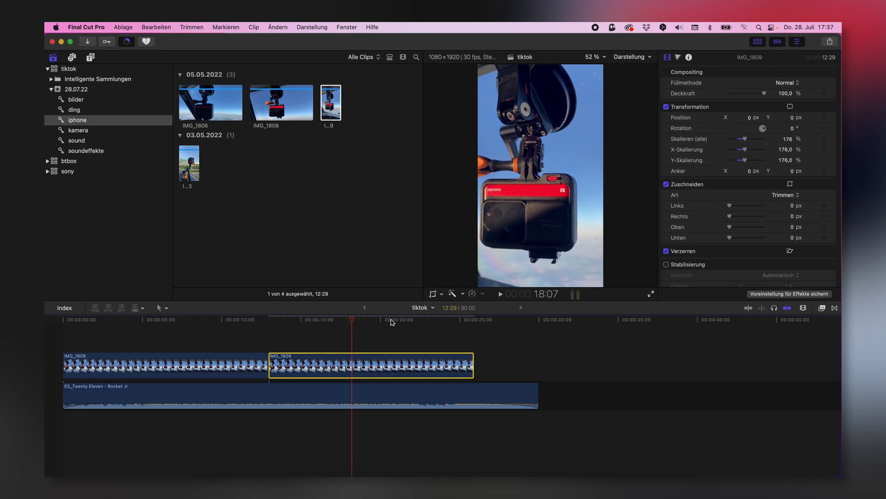
{"action": "left_click_drag", "start_coordinate": [391, 322], "coordinate": [335, 329]}
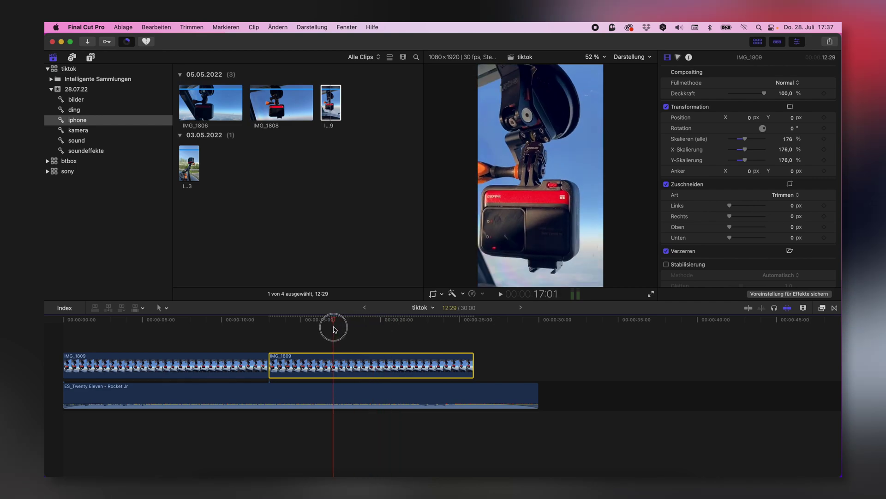
Add the IMG_1753 car clip at the end, blade off its excess, and zoom it to 171%
{"action": "left_click_drag", "start_coordinate": [189, 164], "coordinate": [420, 340]}
{"action": "left_click_drag", "start_coordinate": [470, 318], "coordinate": [488, 324]}
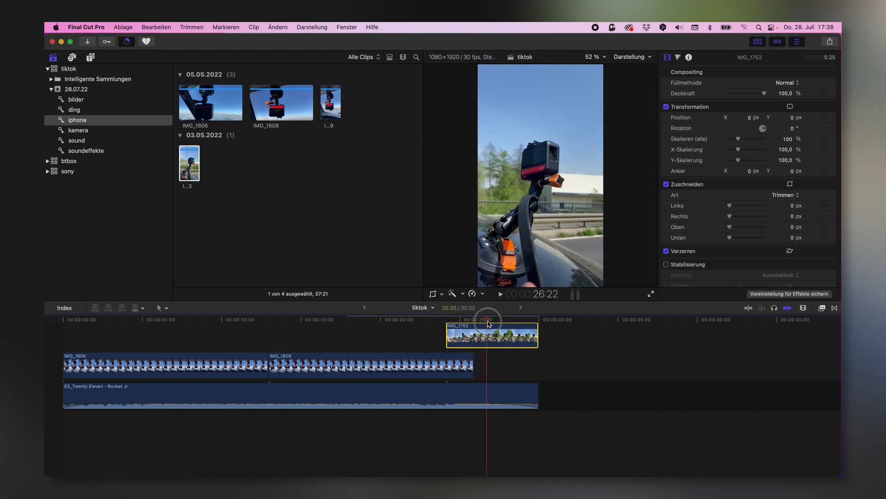
{"action": "key", "text": "b"}
{"action": "left_click", "coordinate": [488, 337]}
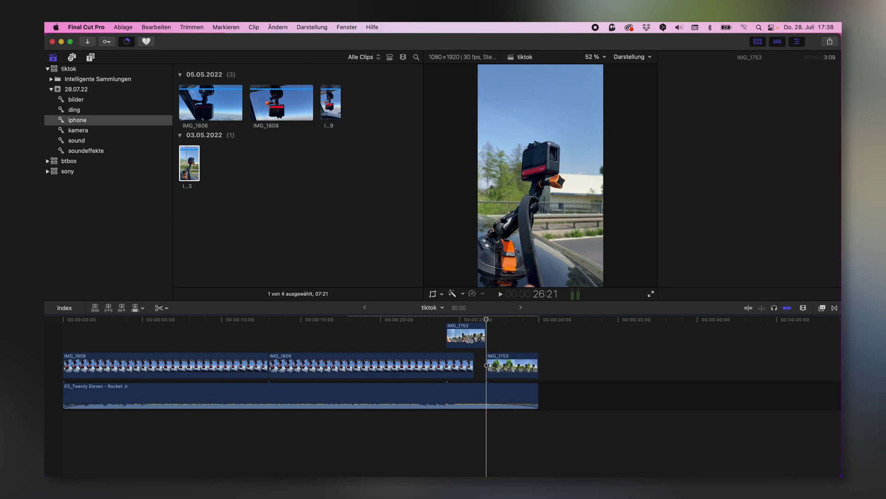
{"action": "key", "text": "a"}
{"action": "left_click", "coordinate": [470, 340]}
{"action": "key", "text": "Delete"}
{"action": "left_click", "coordinate": [491, 368]}
{"action": "left_click_drag", "start_coordinate": [498, 371], "coordinate": [485, 371]}
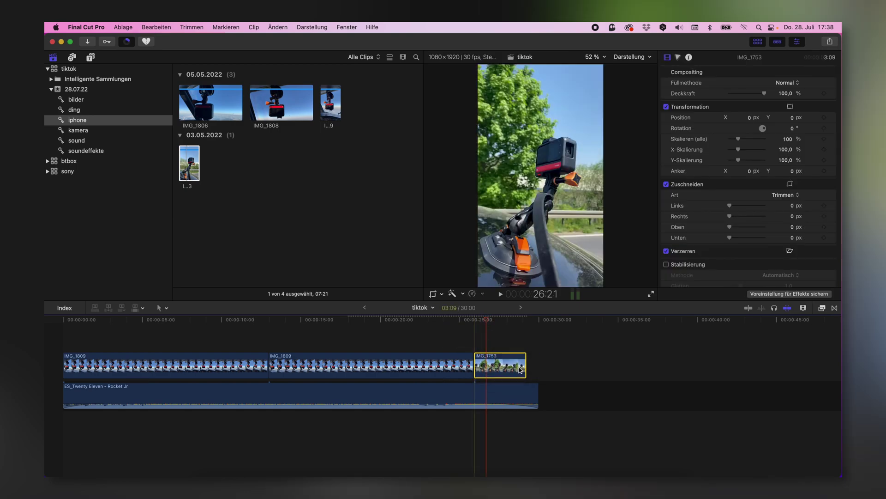
{"action": "key", "text": "super+z"}
{"action": "left_click", "coordinate": [499, 367]}
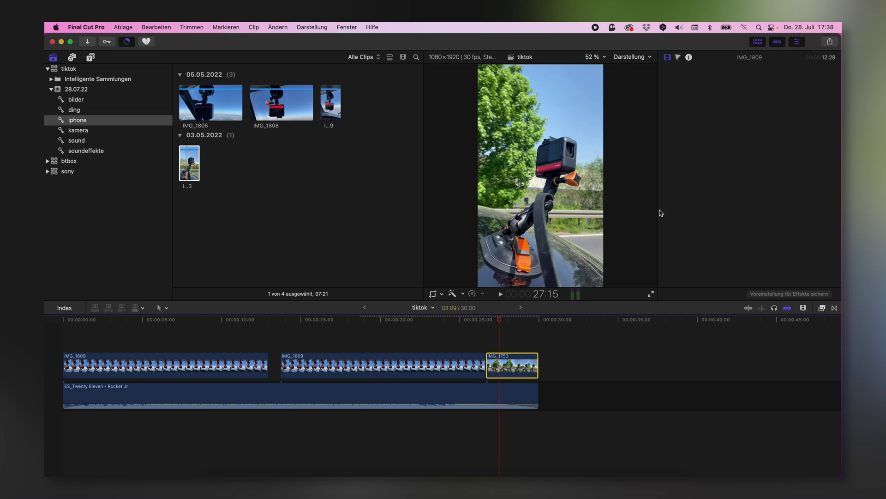
{"action": "left_click_drag", "start_coordinate": [742, 142], "coordinate": [746, 139]}
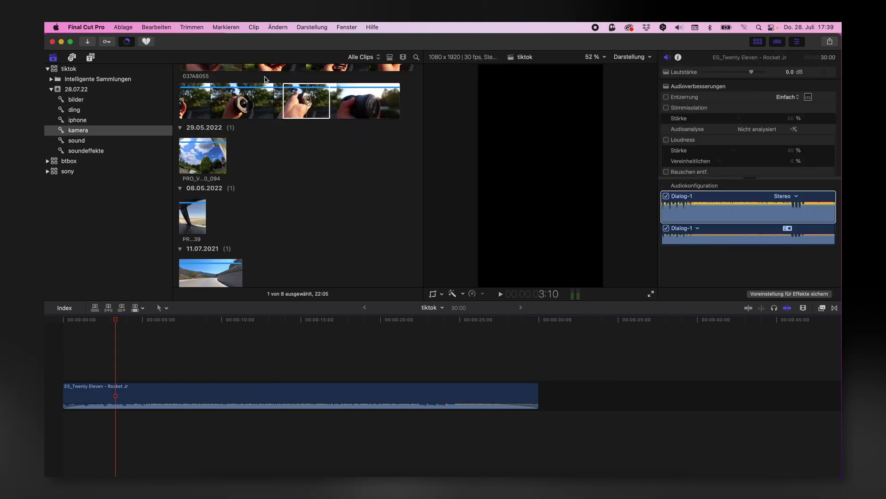
Place a range of lens clip 037A8055 above the music and zoom it to fill the frame
{"action": "scroll", "coordinate": [277, 147], "scroll_direction": "up", "scroll_amount": 3}
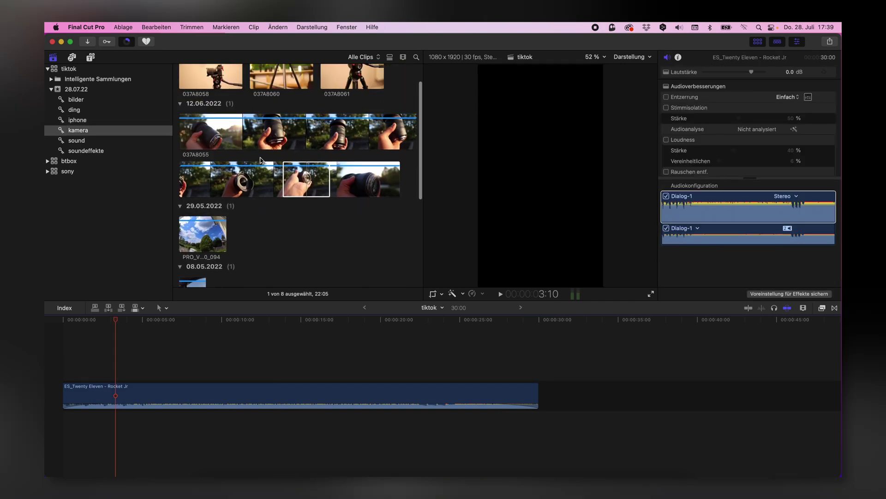
{"action": "left_click_drag", "start_coordinate": [277, 146], "coordinate": [65, 367]}
{"action": "left_click", "coordinate": [154, 336]}
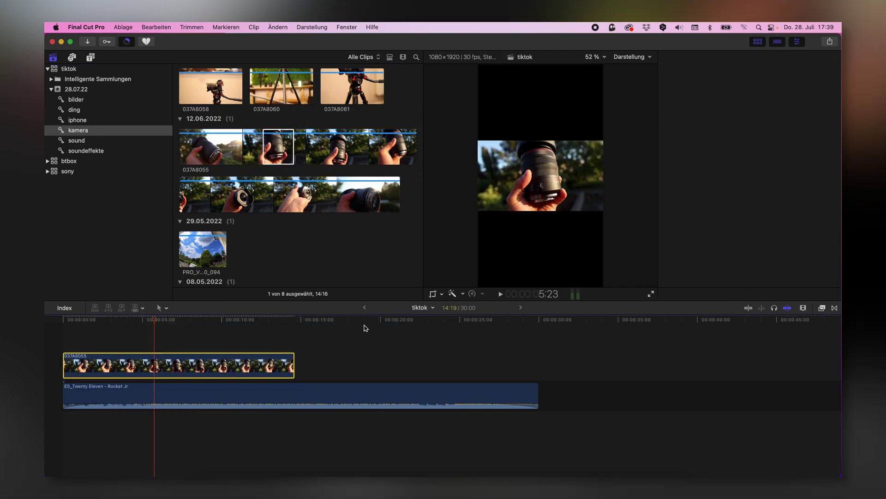
{"action": "left_click_drag", "start_coordinate": [738, 139], "coordinate": [761, 144]}
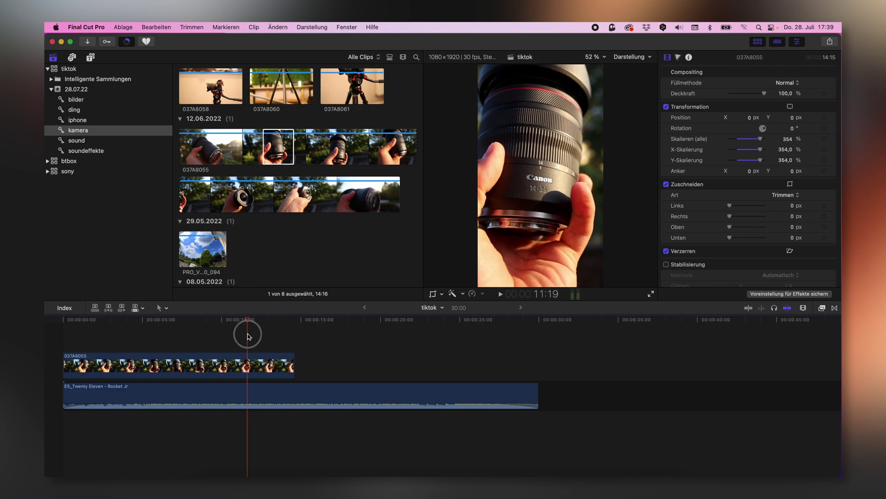
Add a second 037A8055 range after the first and zoom it to 319%
{"action": "left_click_drag", "start_coordinate": [227, 197], "coordinate": [306, 365]}
{"action": "left_click", "coordinate": [295, 327]}
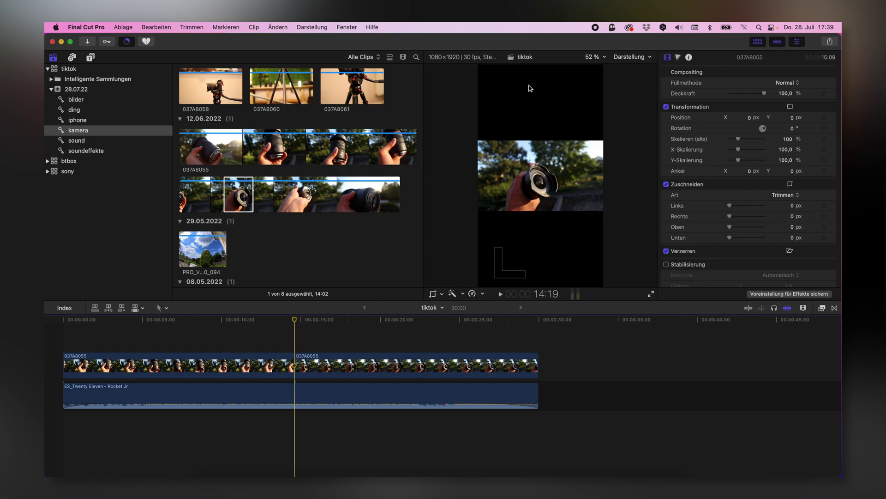
{"action": "left_click_drag", "start_coordinate": [738, 138], "coordinate": [759, 142]}
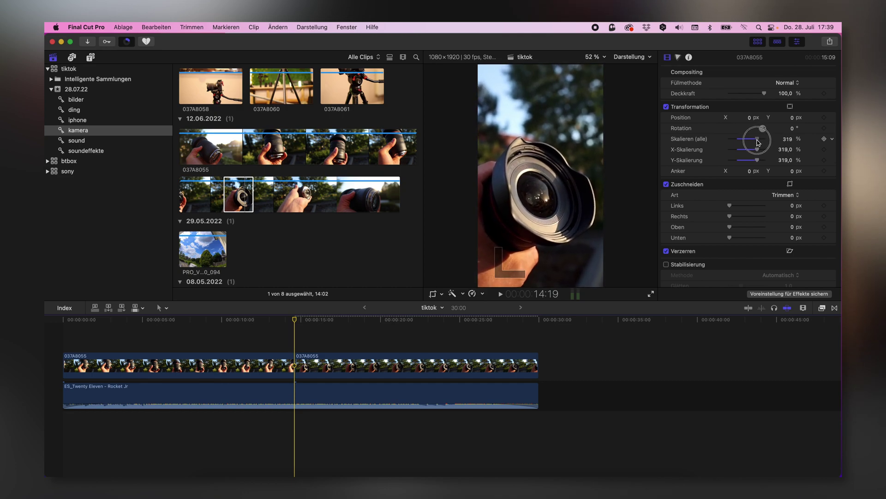
Keyframe the second 037A8055 clip's Skalieren from 319% to 500% at its last frame
{"action": "left_click", "coordinate": [326, 375]}
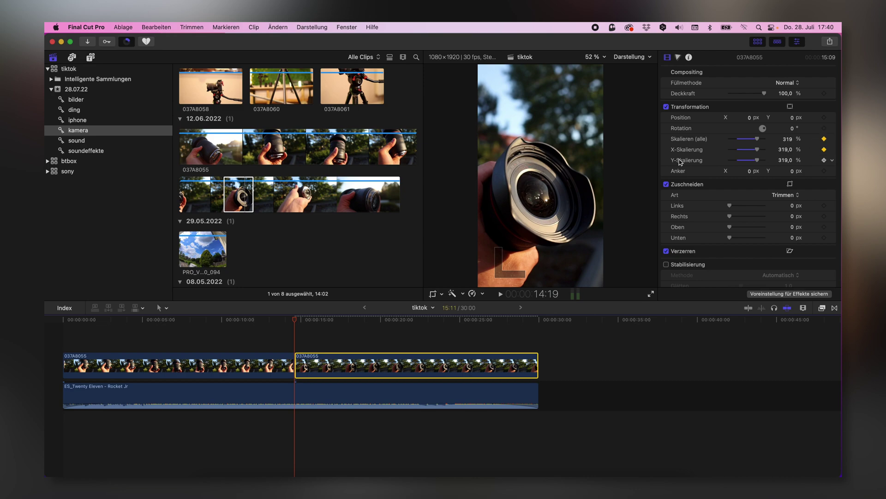
{"action": "left_click_drag", "start_coordinate": [417, 324], "coordinate": [537, 327]}
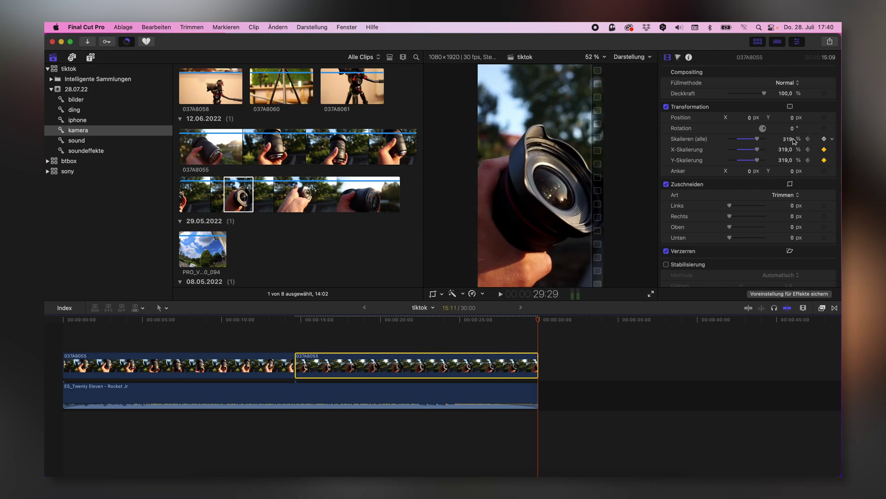
{"action": "left_click_drag", "start_coordinate": [762, 140], "coordinate": [769, 141]}
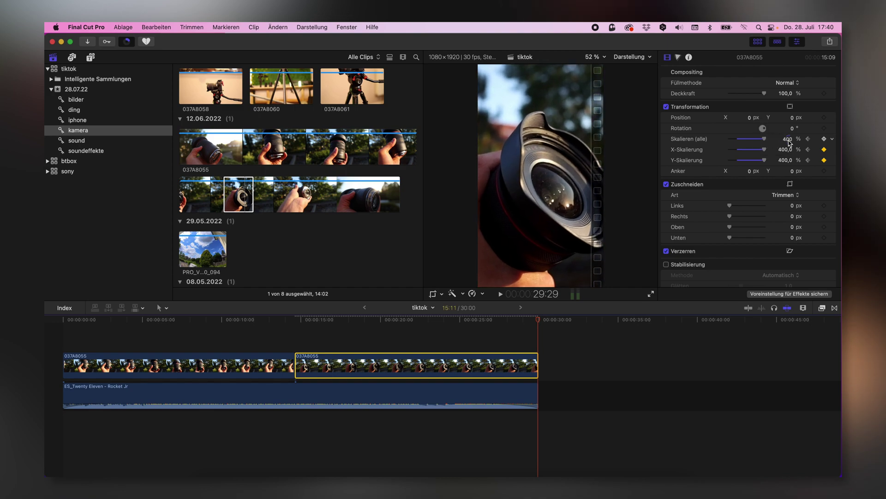
{"action": "left_click", "coordinate": [788, 139]}
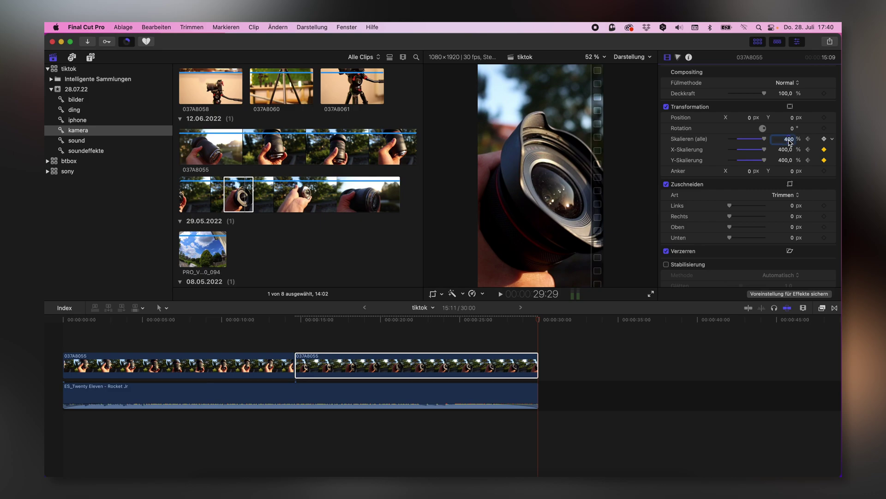
{"action": "type", "text": "5"}
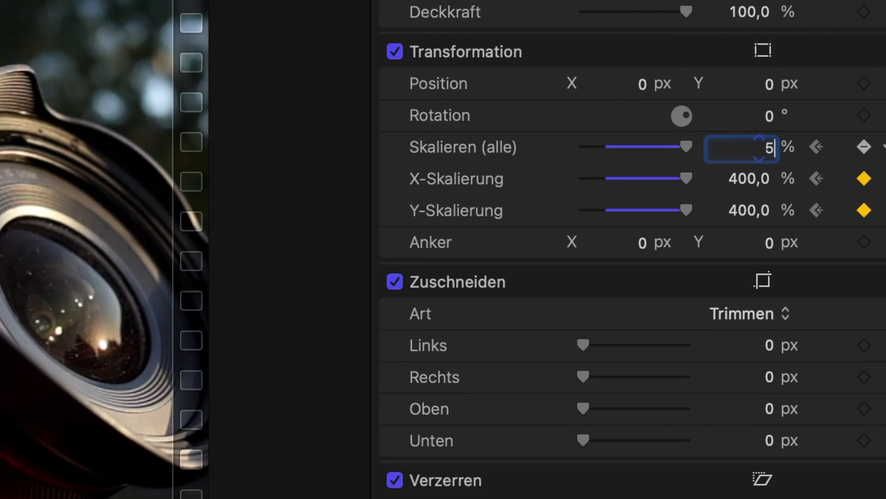
{"action": "key", "text": "Return"}
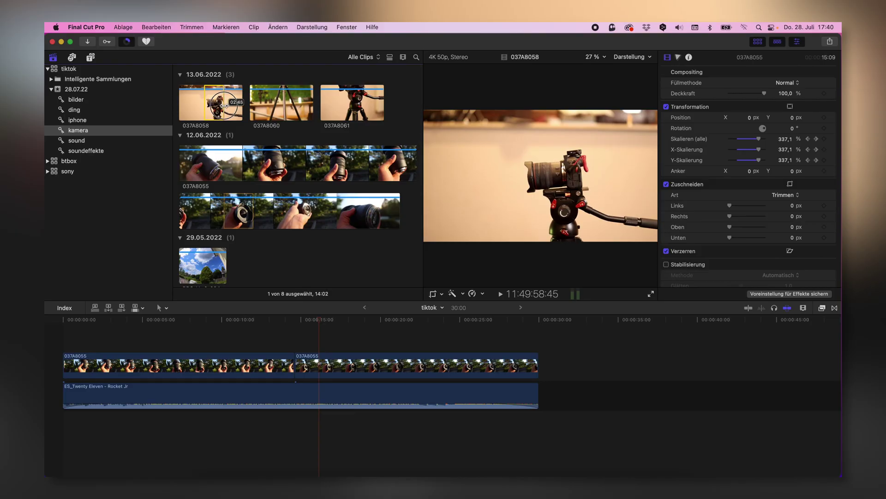
Layer clip 037A8058 above the lens clip and scale it to about 376%
{"action": "left_click", "coordinate": [210, 104]}
{"action": "left_click_drag", "start_coordinate": [211, 103], "coordinate": [262, 344]}
{"action": "left_click", "coordinate": [248, 317]}
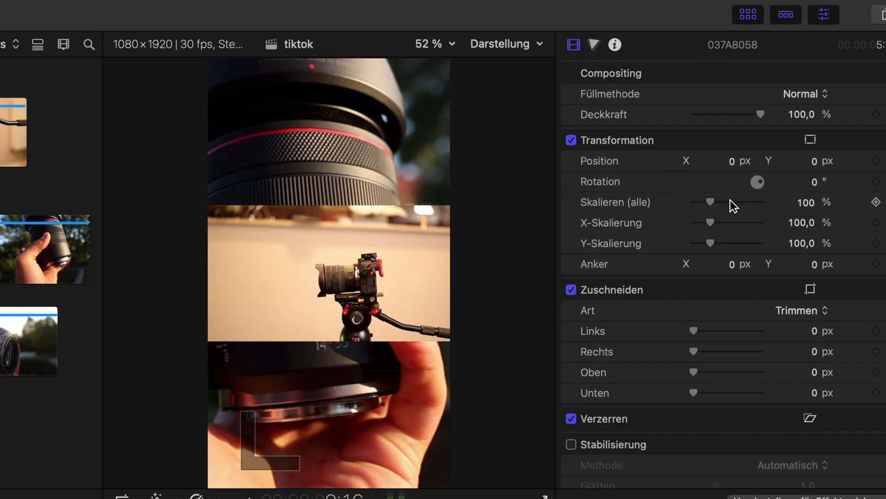
{"action": "left_click_drag", "start_coordinate": [731, 201], "coordinate": [758, 200]}
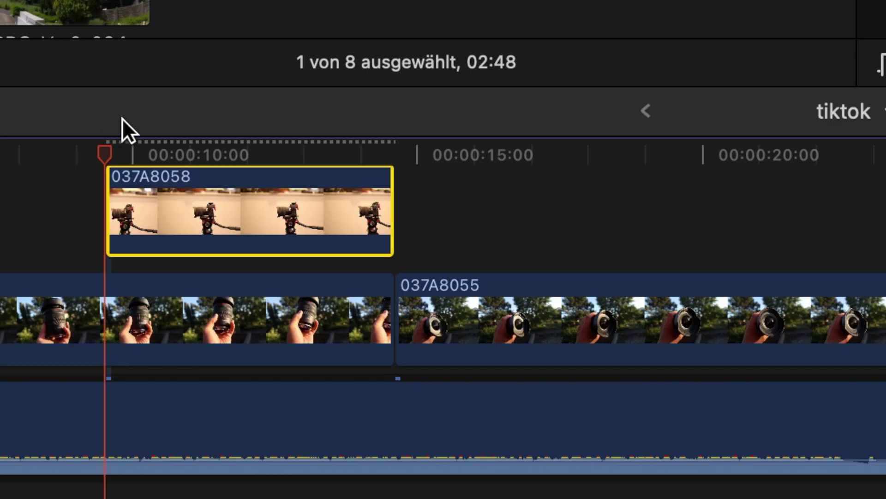
Animate 037A8058 sliding left to Position X -303,3 px at its end, then preview from 9 seconds
{"action": "left_click_drag", "start_coordinate": [224, 318], "coordinate": [296, 319]}
{"action": "left_click_drag", "start_coordinate": [398, 156], "coordinate": [396, 156]}
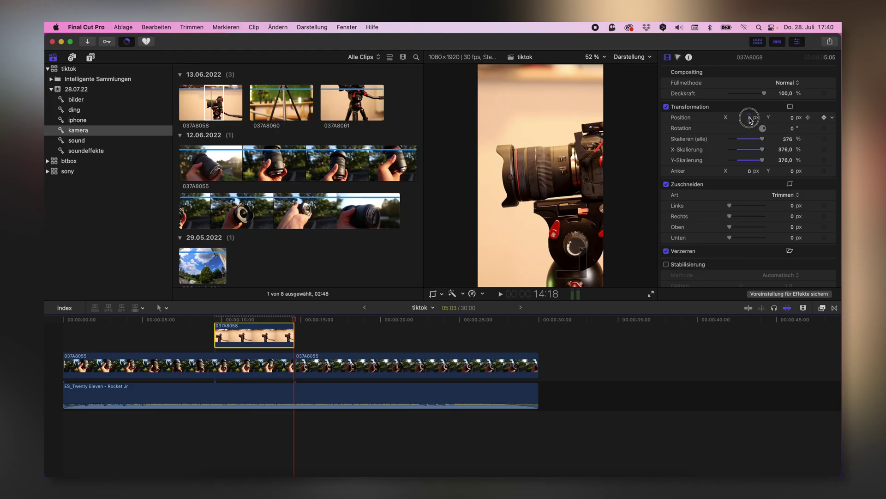
{"action": "left_click_drag", "start_coordinate": [650, 63], "coordinate": [602, 63]}
{"action": "left_click_drag", "start_coordinate": [743, 118], "coordinate": [738, 118]}
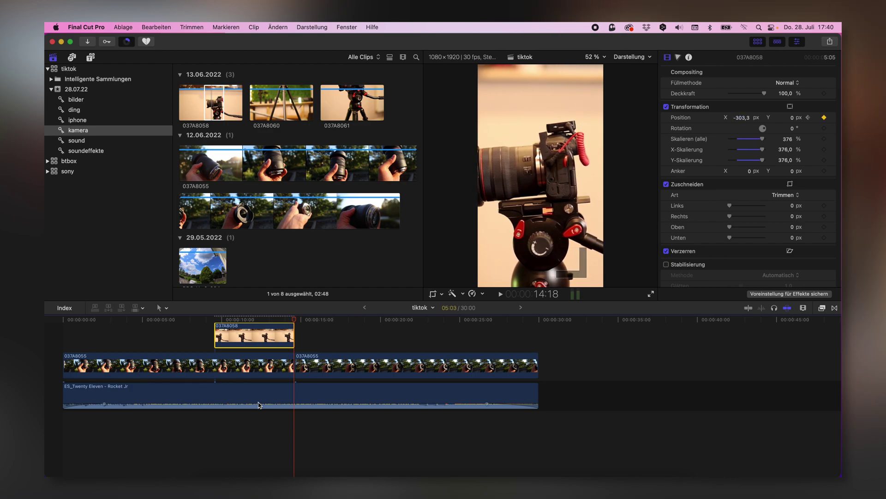
{"action": "left_click", "coordinate": [211, 320]}
{"action": "key", "text": "space"}
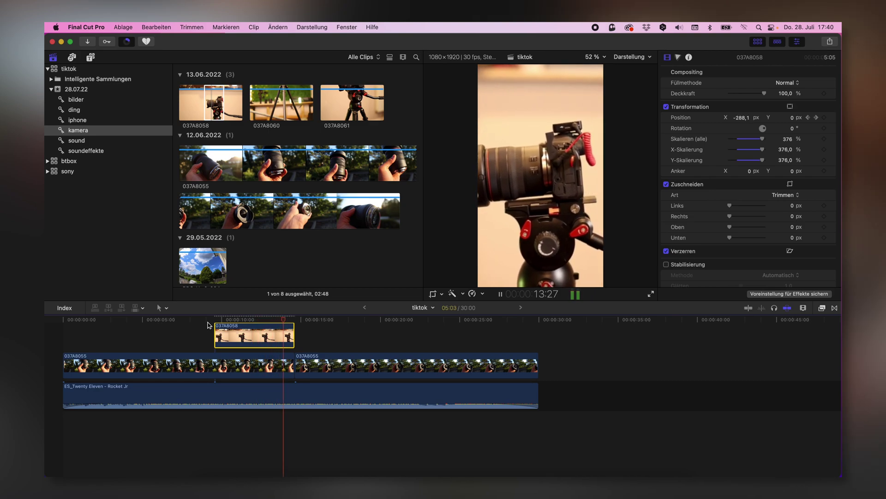
Place the Pixel Film Studios Custom Icon (TikTok) title at the start of the timeline
{"action": "left_click", "coordinate": [92, 55]}
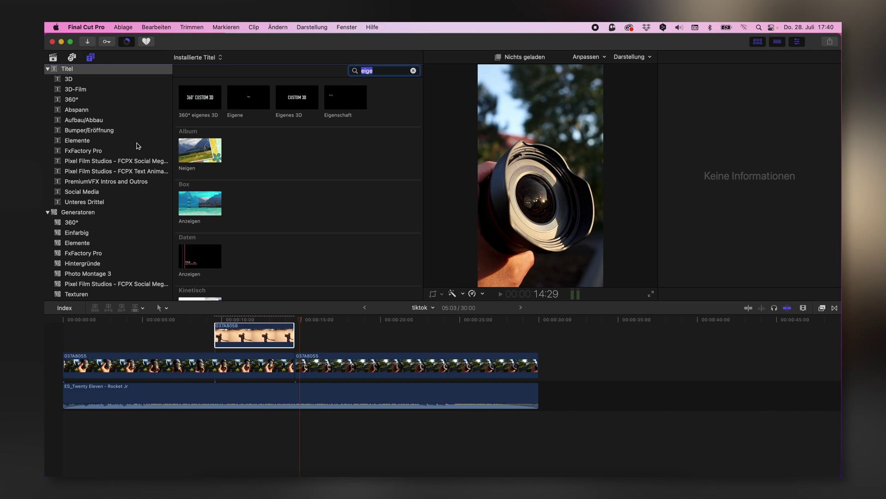
{"action": "left_click", "coordinate": [99, 161]}
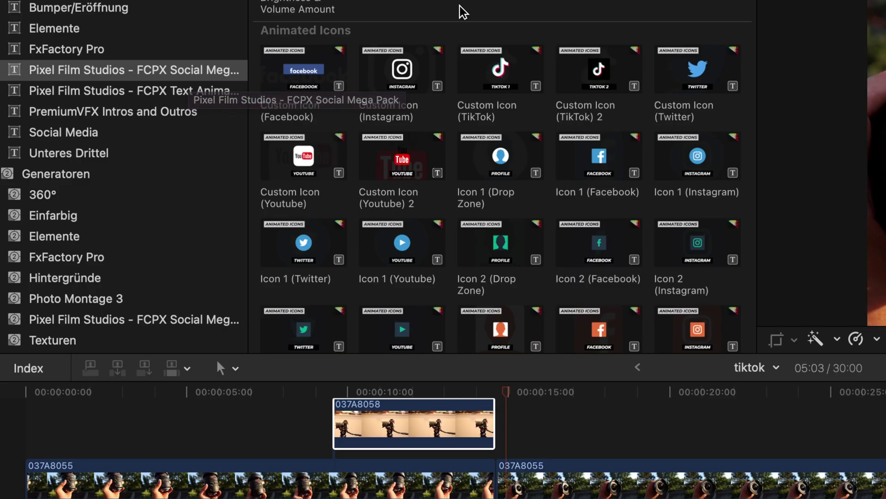
{"action": "left_click", "coordinate": [279, 161]}
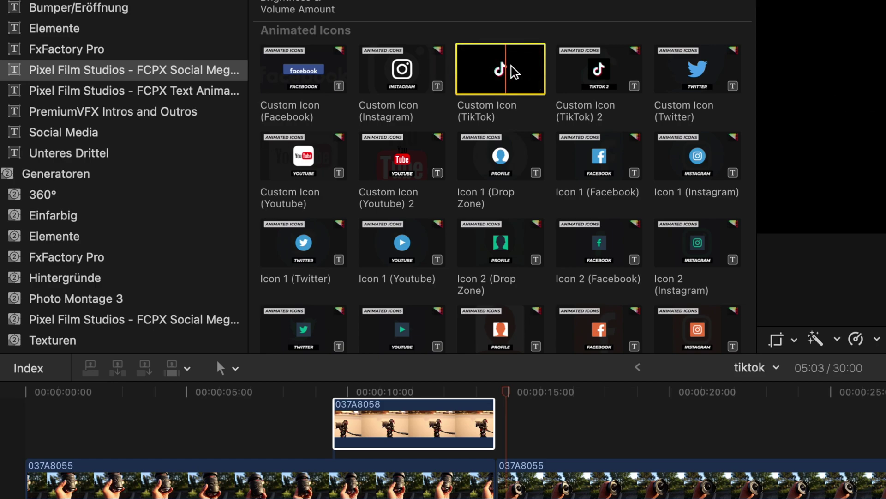
{"action": "left_click_drag", "start_coordinate": [510, 71], "coordinate": [44, 444]}
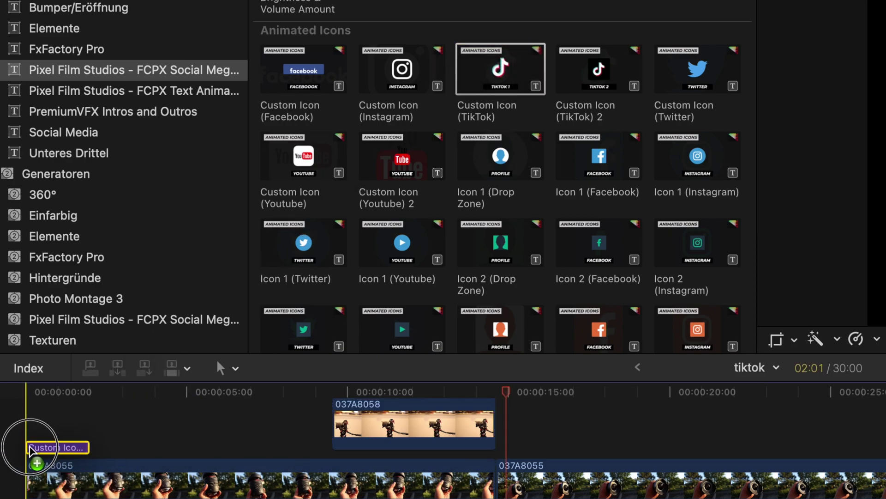
{"action": "left_click", "coordinate": [28, 392]}
{"action": "key", "text": "space"}
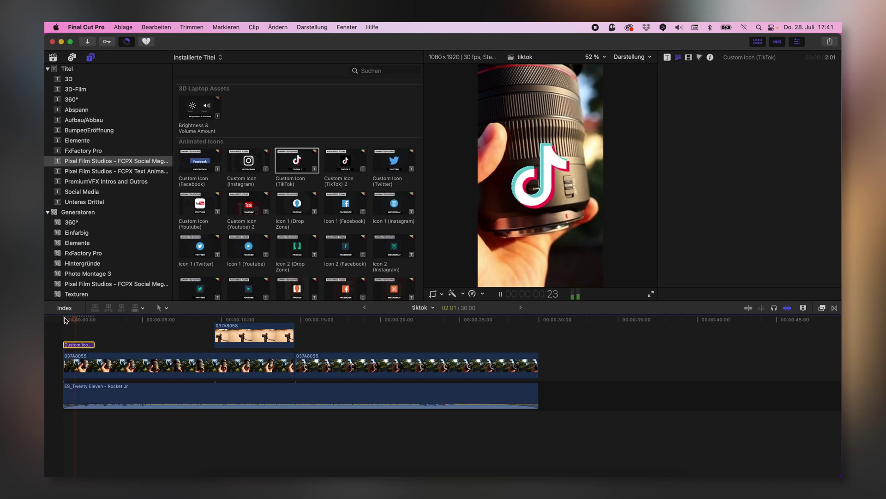
Lengthen the TikTok icon title to 03:16 and copy it near the end, around 25 seconds
{"action": "left_click_drag", "start_coordinate": [94, 345], "coordinate": [116, 346]}
{"action": "key", "text": "Home"}
{"action": "key", "text": "space"}
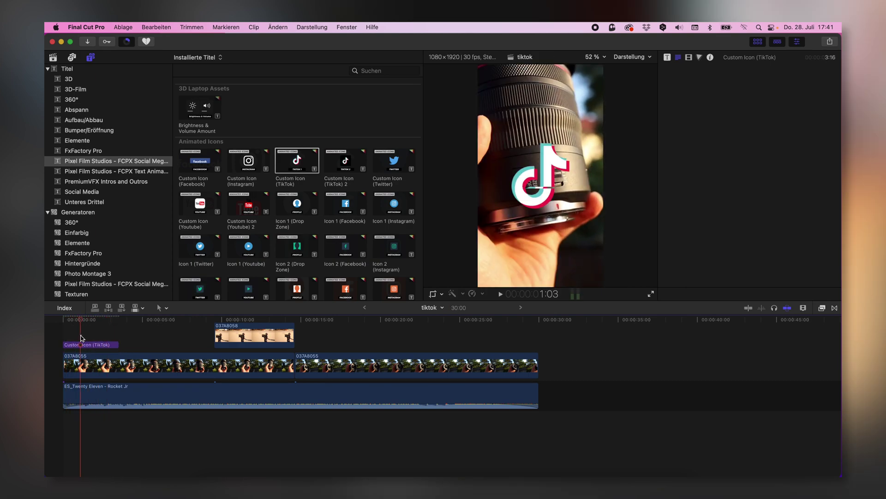
{"action": "key", "text": "space"}
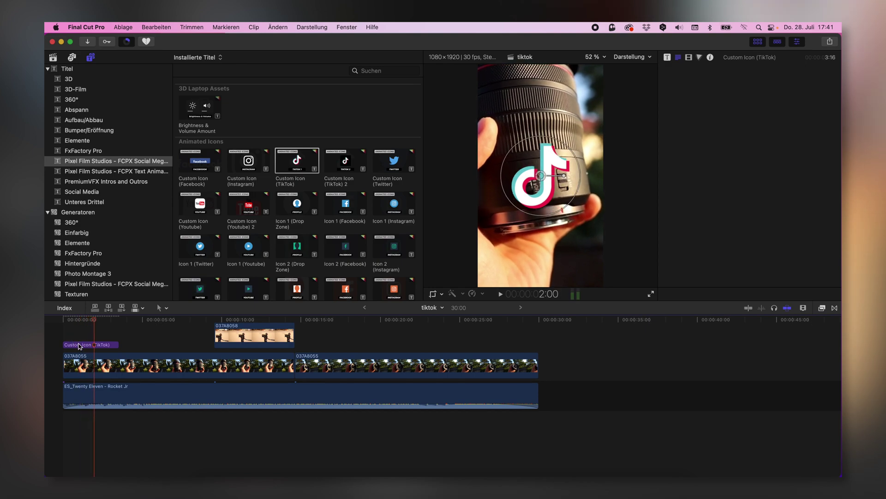
{"action": "left_click_drag", "start_coordinate": [81, 342], "coordinate": [500, 331]}
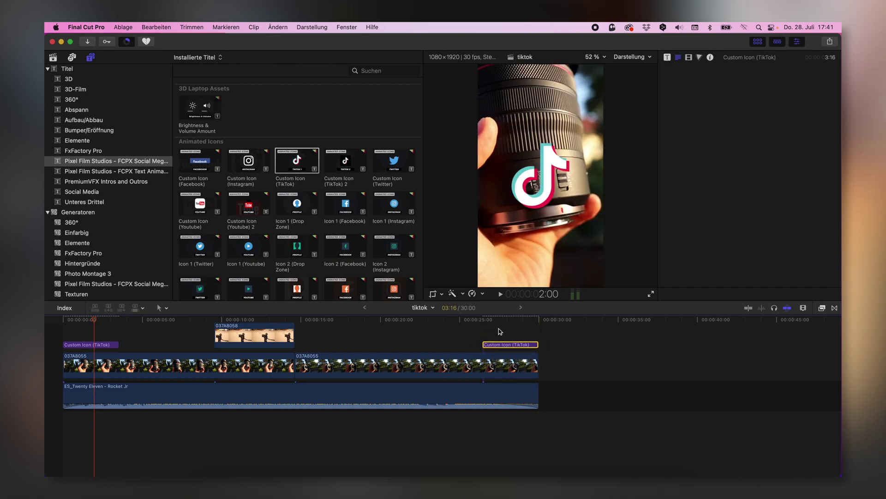
{"action": "left_click", "coordinate": [499, 328]}
{"action": "key", "text": "space"}
{"action": "key", "text": "space"}
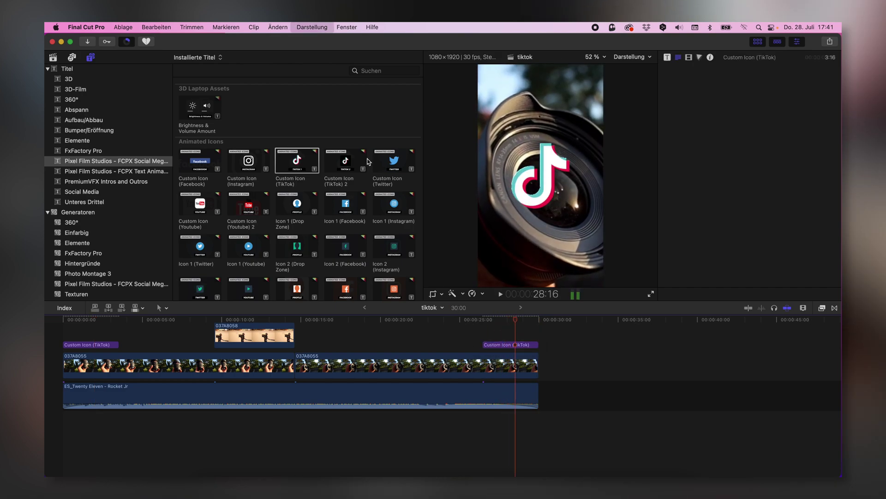
Search titles for 'instagram' and place Instagram Followers above 037A8055 around 17 seconds
{"action": "left_click", "coordinate": [345, 203]}
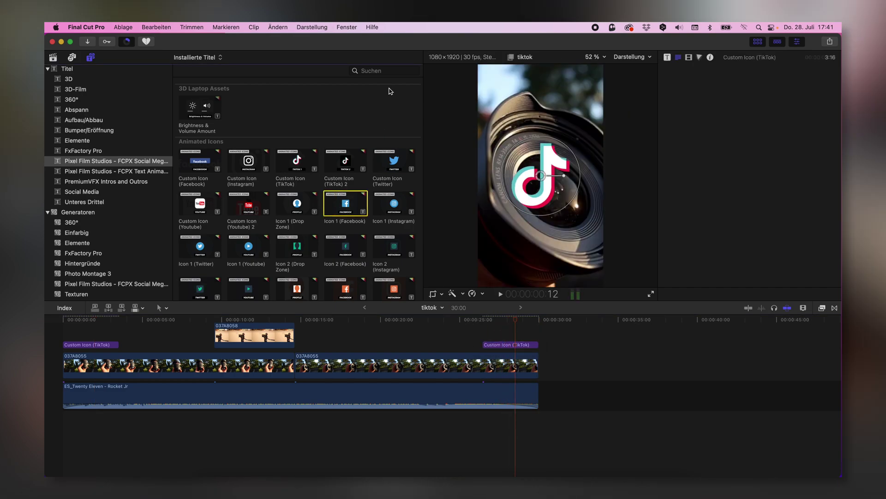
{"action": "type", "text": "i"}
{"action": "type", "text": "nsta"}
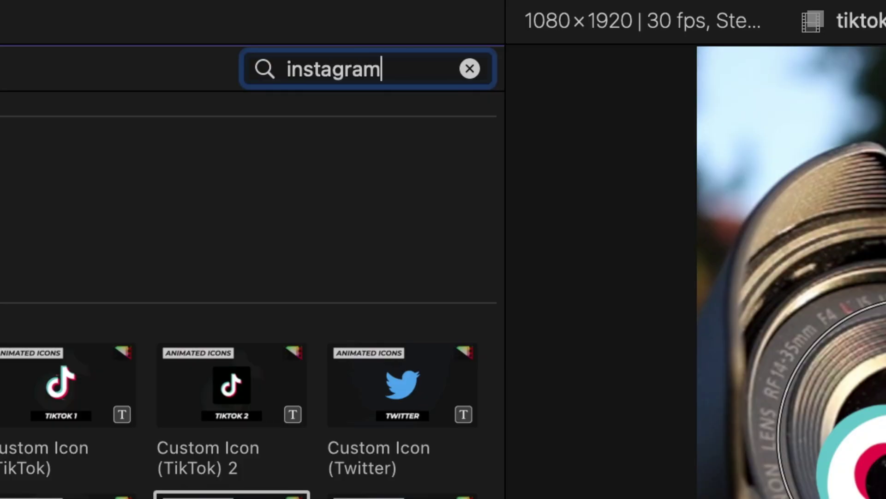
{"action": "type", "text": "gram"}
{"action": "left_click", "coordinate": [257, 80]}
{"action": "scroll", "coordinate": [118, 425], "scroll_direction": "down", "scroll_amount": 3}
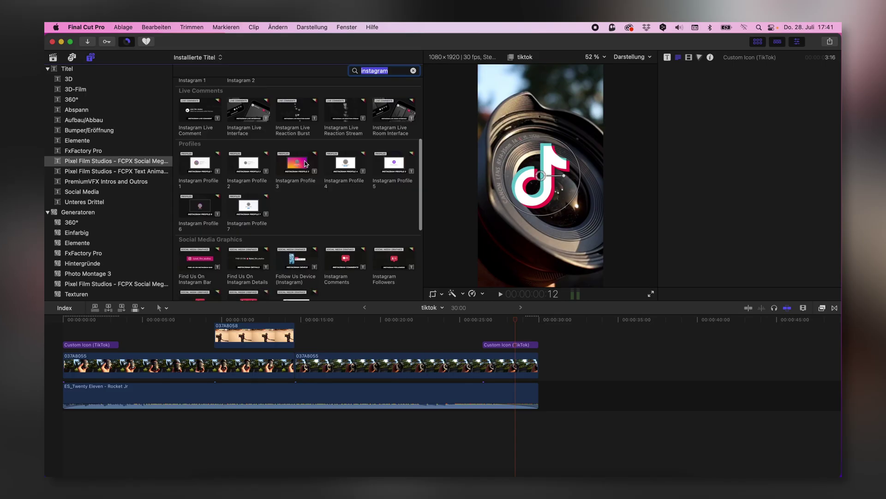
{"action": "scroll", "coordinate": [365, 184], "scroll_direction": "up", "scroll_amount": 2}
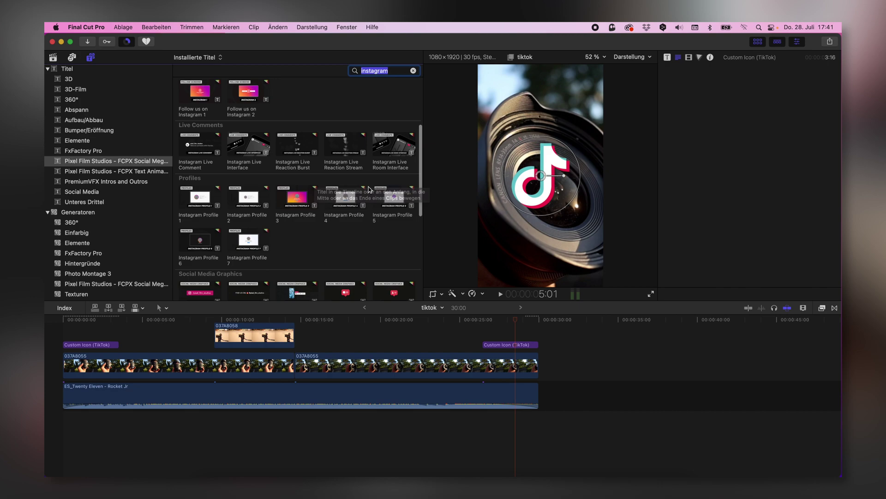
{"action": "scroll", "coordinate": [369, 189], "scroll_direction": "down", "scroll_amount": 5}
{"action": "left_click", "coordinate": [394, 212]}
{"action": "left_click_drag", "start_coordinate": [393, 212], "coordinate": [346, 341]}
Preview the Instagram Followers pop-up and drag it lower in the frame
{"action": "left_click", "coordinate": [351, 320]}
{"action": "key", "text": "space"}
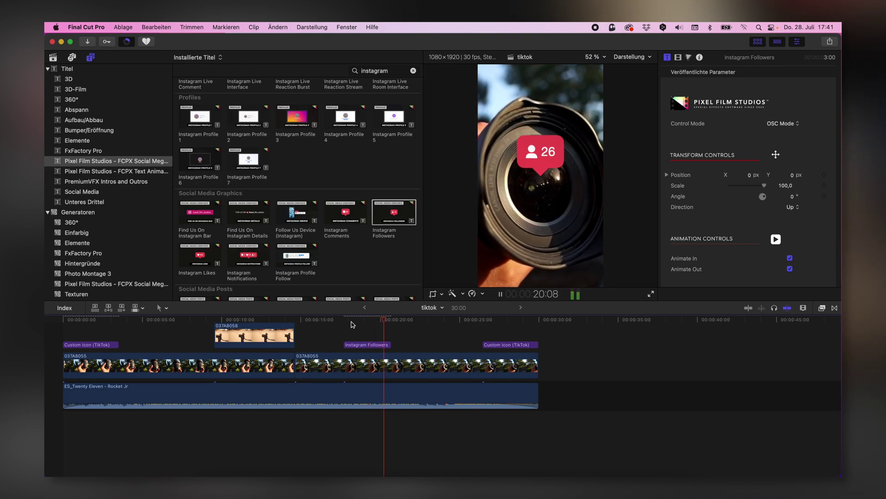
{"action": "key", "text": "space"}
{"action": "left_click", "coordinate": [377, 344]}
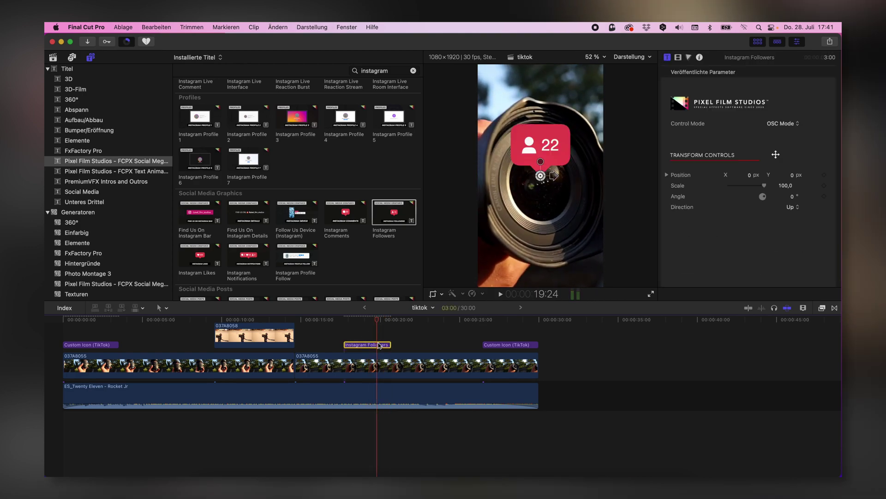
{"action": "left_click_drag", "start_coordinate": [535, 183], "coordinate": [560, 283]}
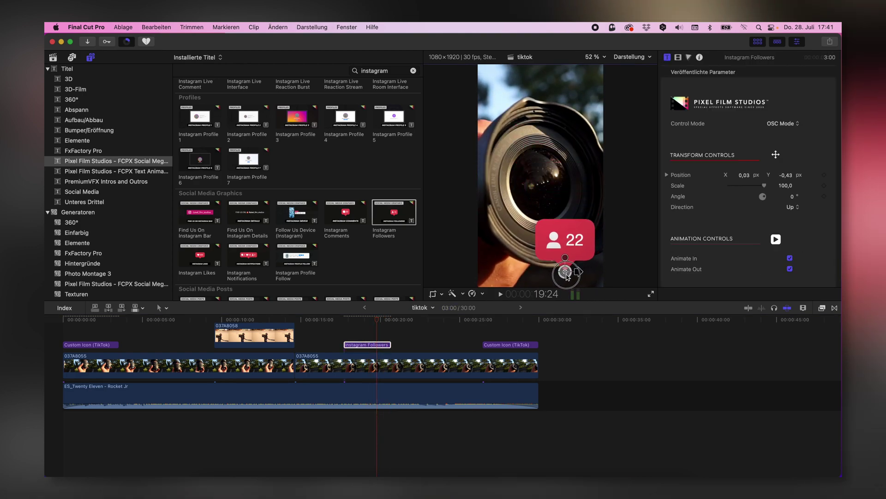
{"action": "left_click", "coordinate": [451, 332]}
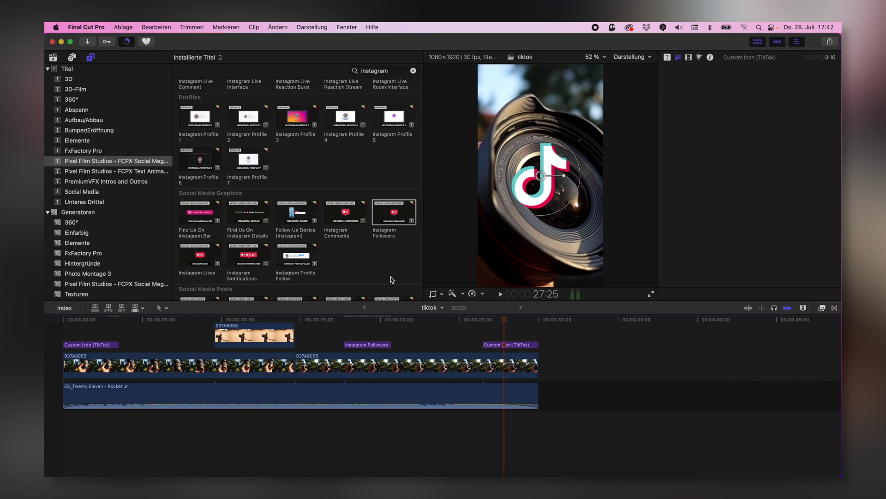
{"action": "left_click", "coordinate": [122, 43]}
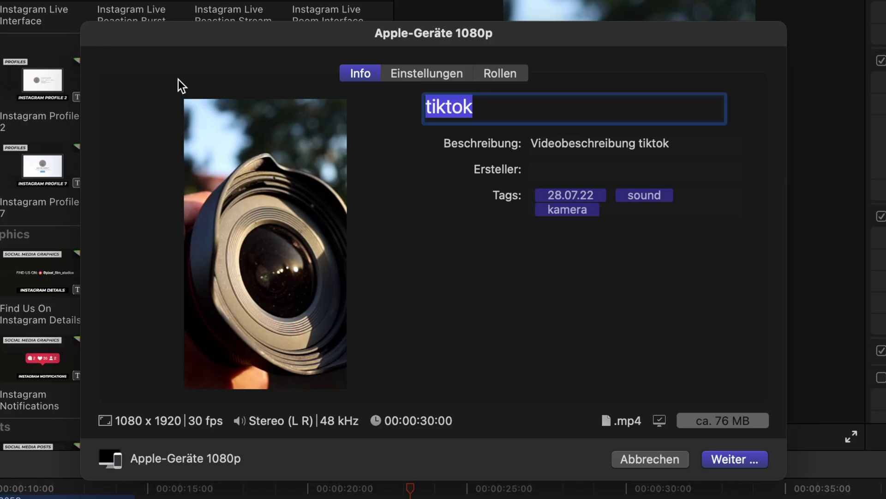
Review the description, tags and creator fields, then save tiktok.mp4 to Schreibtisch with Sichern
{"action": "left_click", "coordinate": [463, 137]}
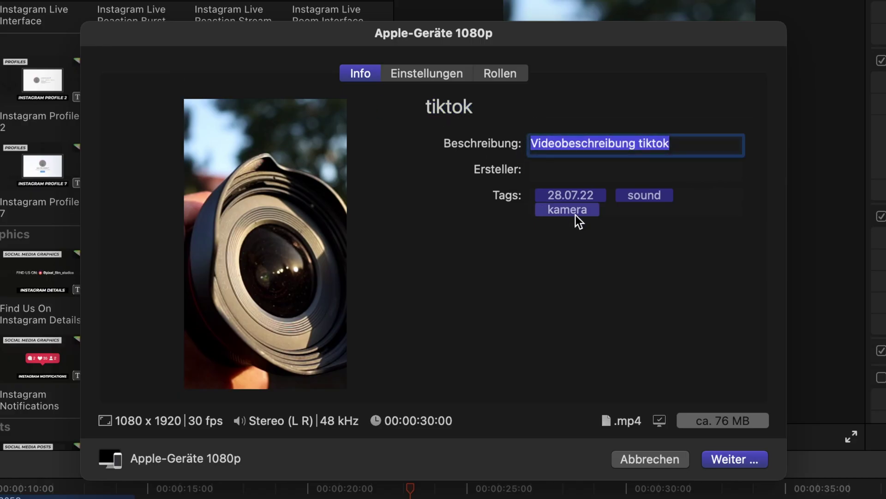
{"action": "left_click", "coordinate": [625, 211]}
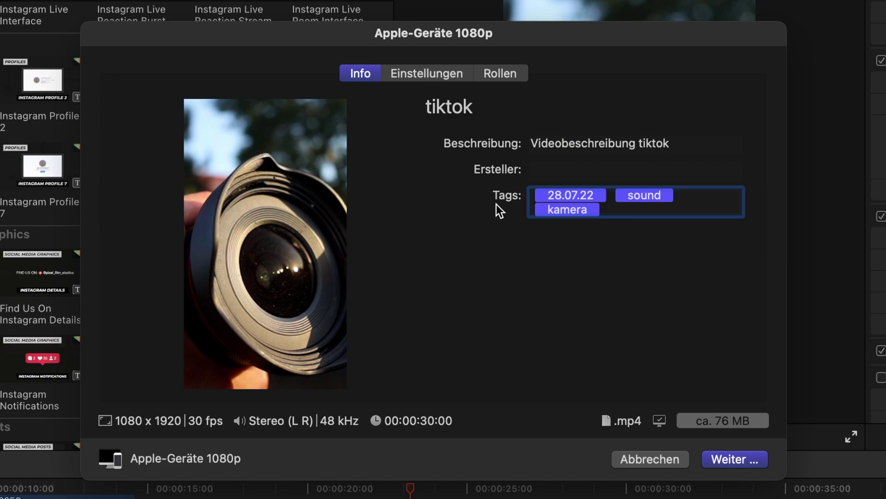
{"action": "left_click", "coordinate": [545, 175]}
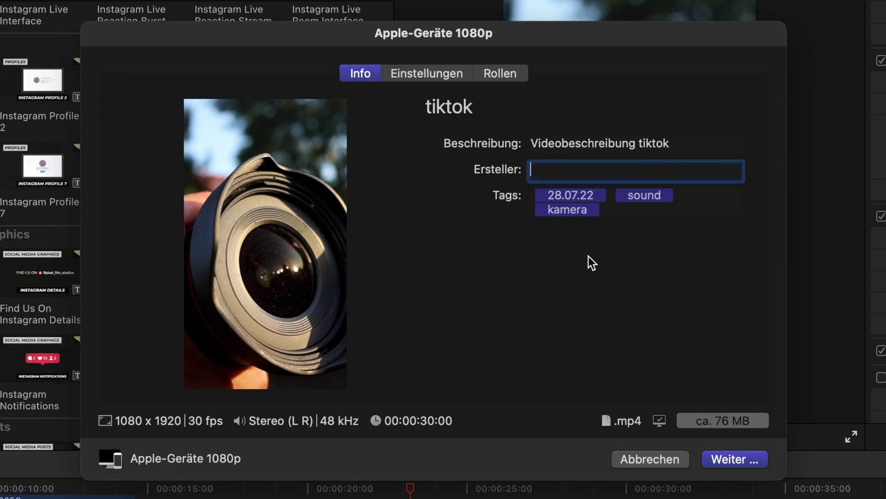
{"action": "left_click", "coordinate": [741, 463]}
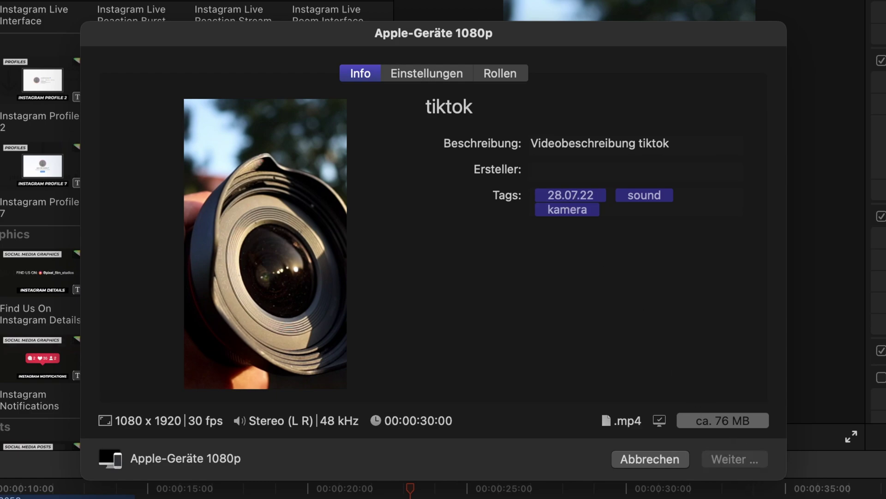
{"action": "left_click", "coordinate": [111, 117]}
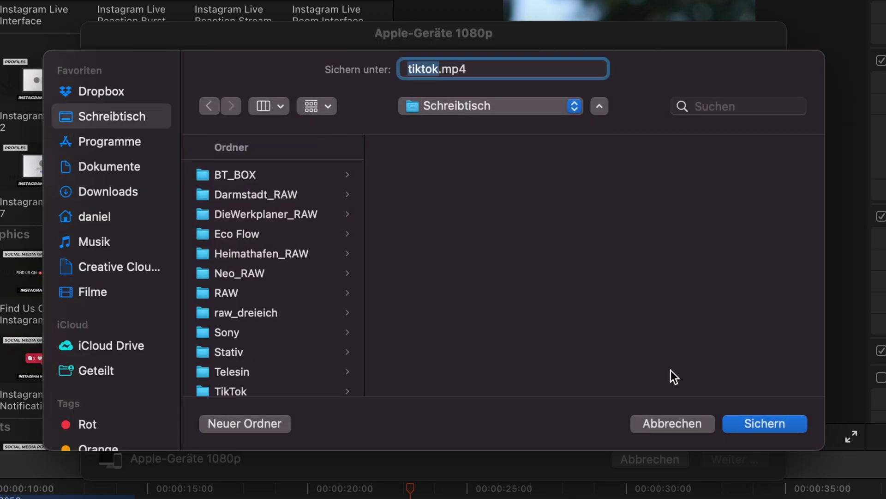
{"action": "left_click", "coordinate": [763, 428]}
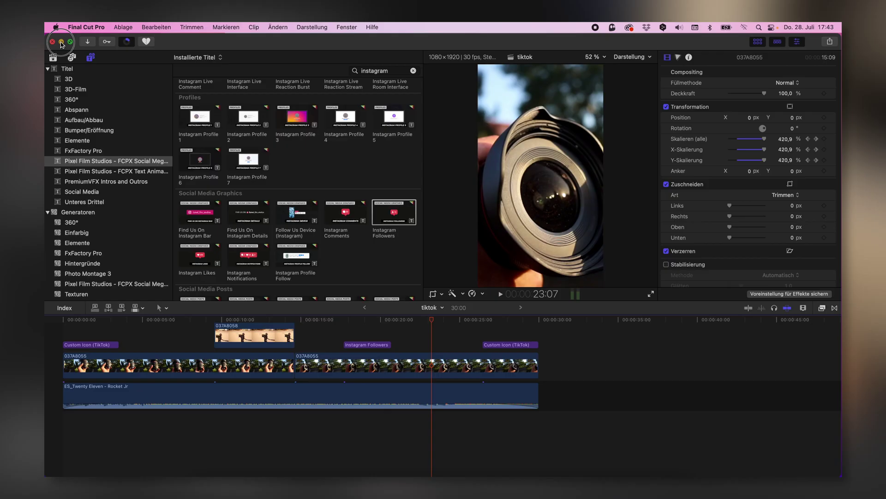
Minimize Final Cut Pro and close the TikTok Finder window to reveal the desktop
{"action": "key", "text": "super+m"}
{"action": "left_click", "coordinate": [549, 325]}
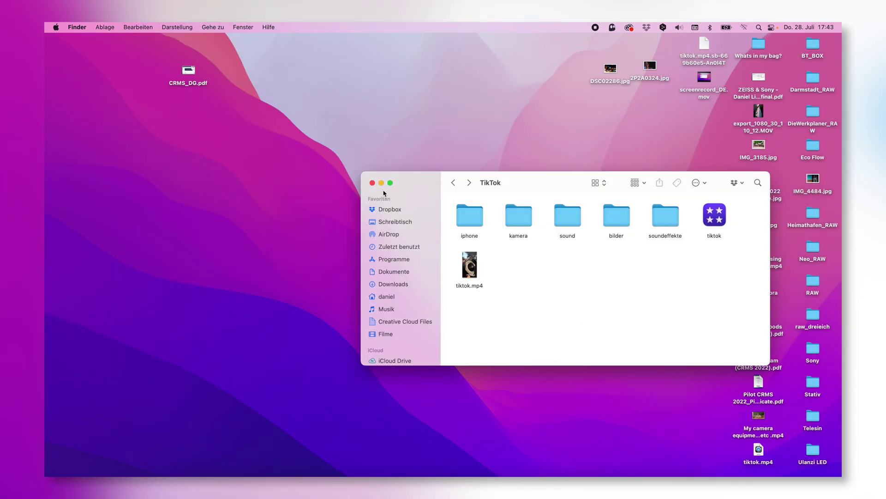
{"action": "left_click", "coordinate": [372, 183]}
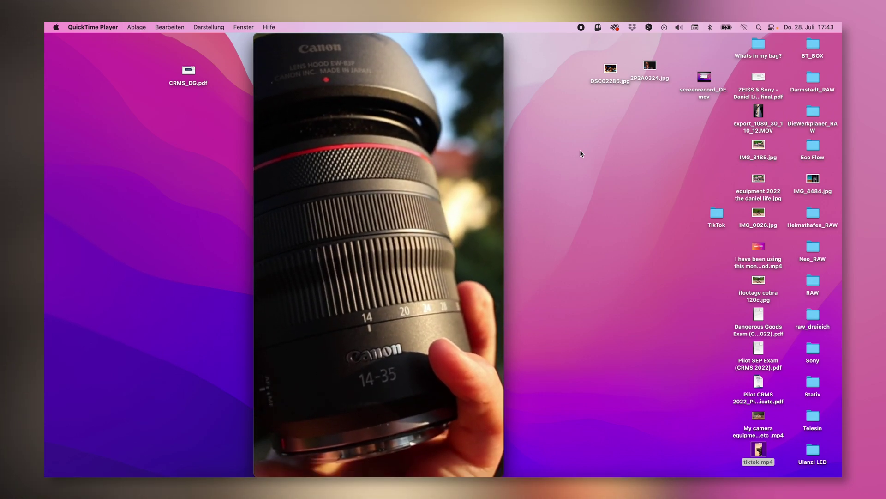
{"action": "mouse_move", "coordinate": [416, 451]}
{"action": "left_click", "coordinate": [456, 389]}
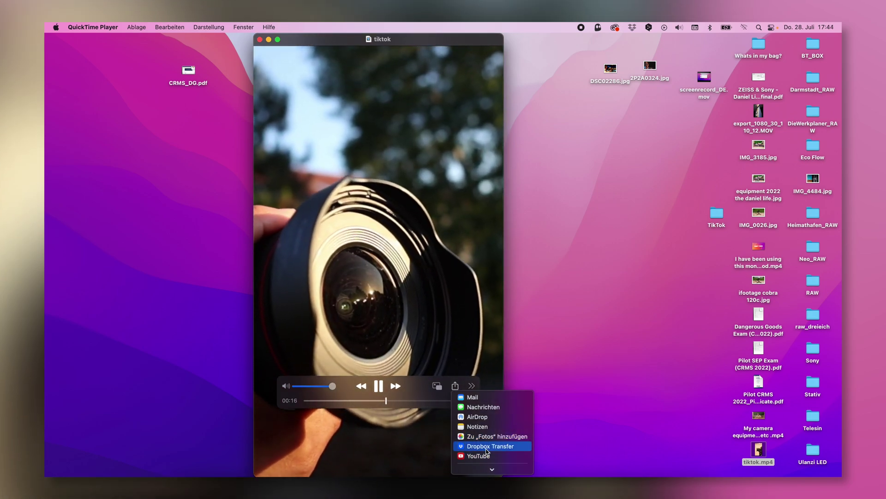
{"action": "left_click", "coordinate": [470, 296]}
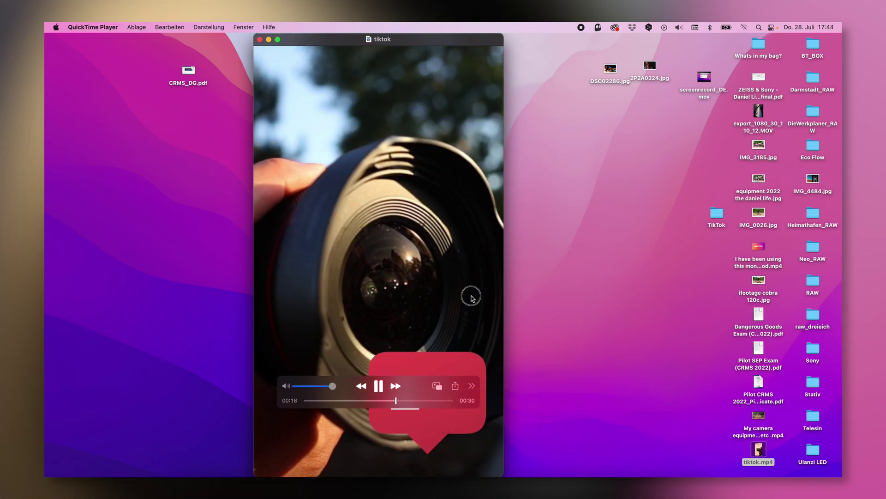